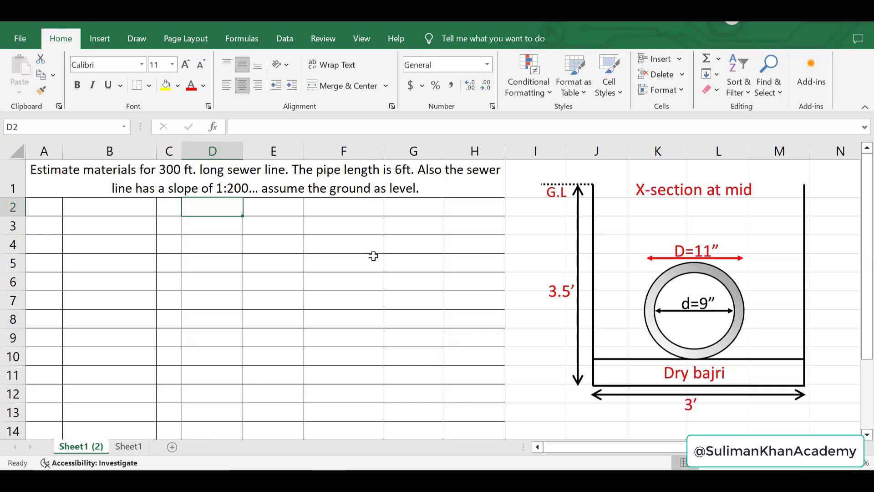
# Step: Mark the trench area around the pipe in the cross-section picture with freehand red pen strokes
pyautogui.click(635, 371)
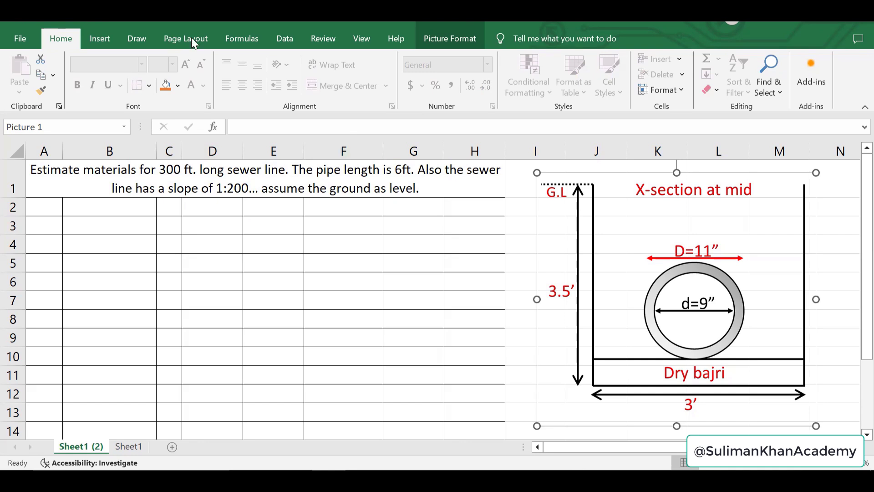
pyautogui.click(140, 39)
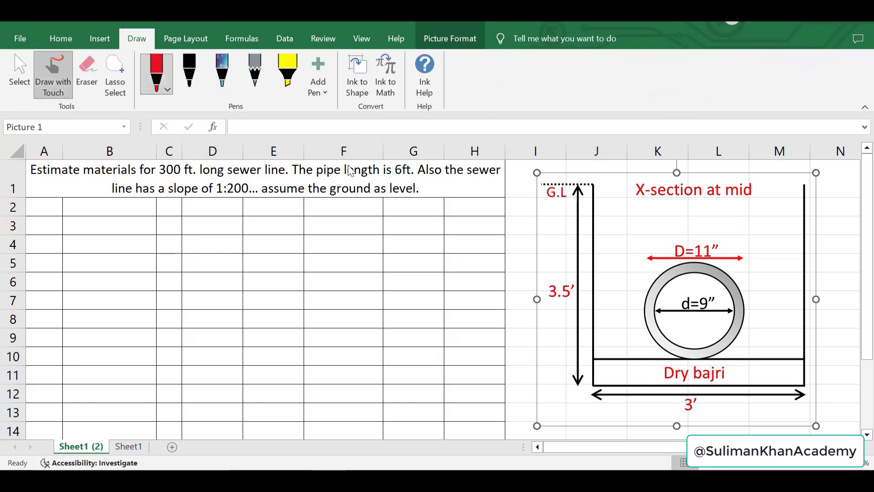
pyautogui.moveTo(602, 186)
pyautogui.mouseDown()
pyautogui.moveTo(616, 313)
pyautogui.moveTo(651, 345)
pyautogui.mouseUp()
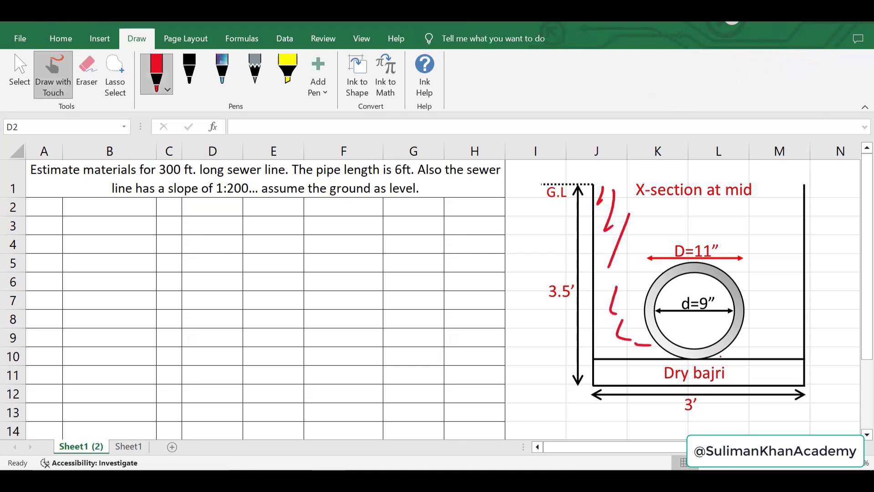
pyautogui.moveTo(758, 349)
pyautogui.mouseDown()
pyautogui.moveTo(769, 251)
pyautogui.moveTo(707, 222)
pyautogui.mouseUp()
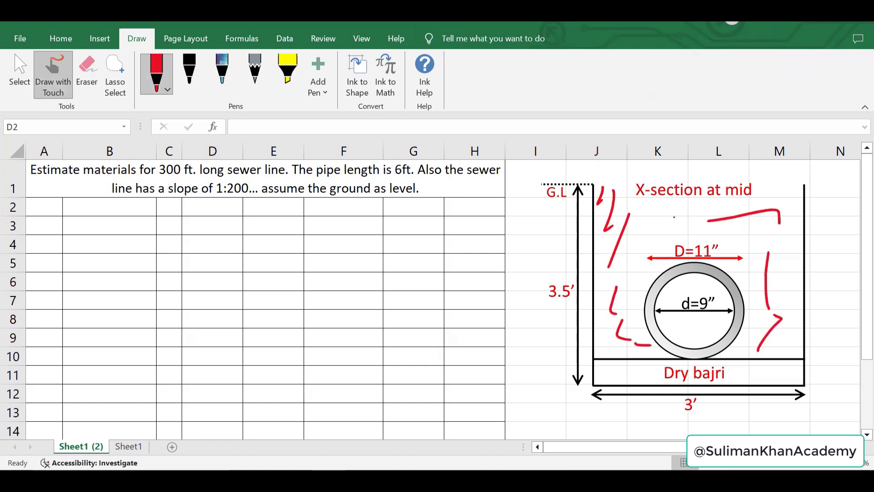
pyautogui.click(672, 228)
# Step: Undo all the red pen strokes on the cross-section picture
pyautogui.hotkey('ctrl', 'z')
pyautogui.hotkey('ctrl', 'z')
pyautogui.hotkey('ctrl', 'z')
pyautogui.hotkey('ctrl', 'z')
pyautogui.hotkey('ctrl', 'z')
pyautogui.hotkey('ctrl', 'z')
pyautogui.hotkey('ctrl', 'z')
pyautogui.hotkey('ctrl', 'z')
pyautogui.hotkey('ctrl', 'z')
pyautogui.hotkey('ctrl', 'z')
pyautogui.click(61, 39)
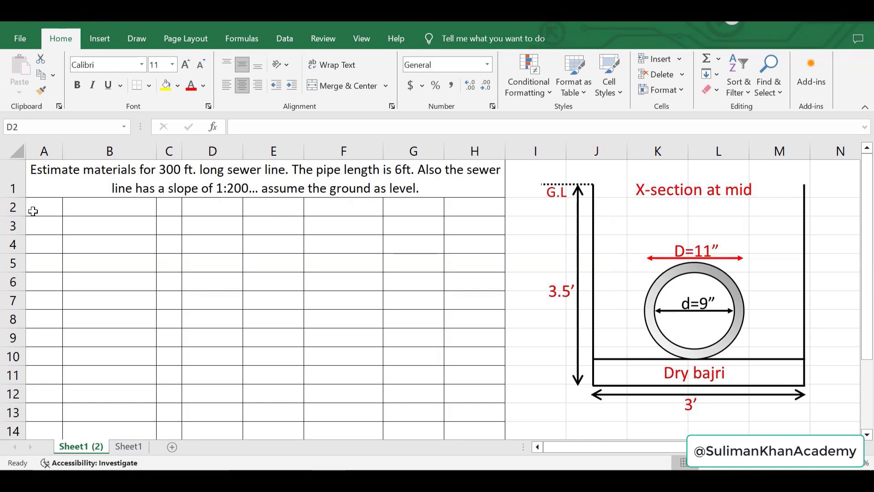
pyautogui.click(48, 206)
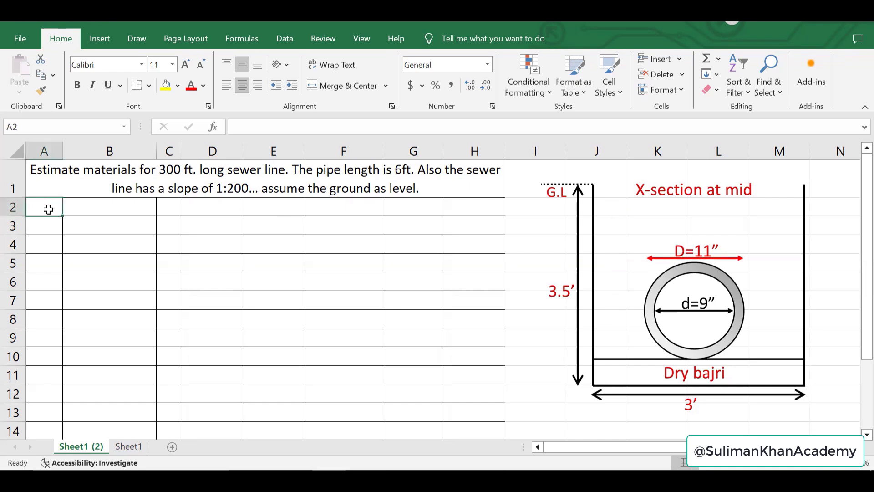
pyautogui.write('1')
pyautogui.moveTo(110, 244); pyautogui.dragTo(109, 225)
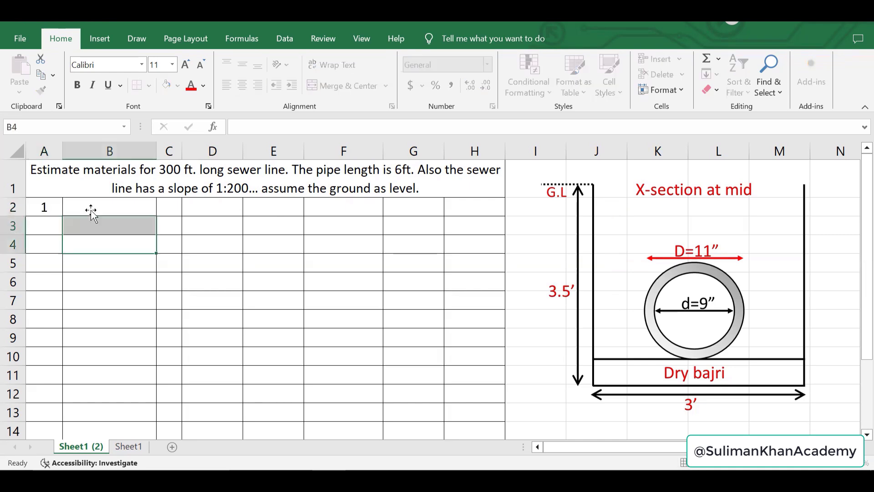
# Step: Enter the headers "Sr,NO", "description" and "No" in cells A2 to C2
pyautogui.click(40, 207)
pyautogui.write('Sr')
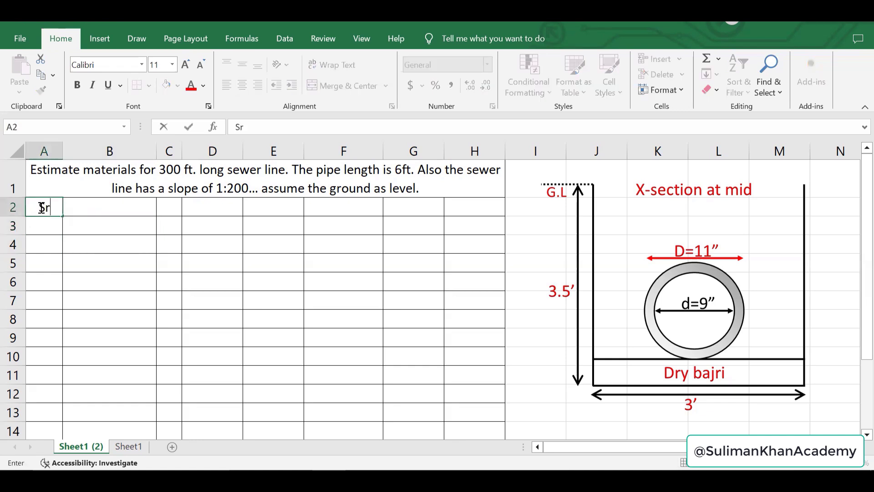
pyautogui.write(',NO')
pyautogui.press('Tab')
pyautogui.write('des')
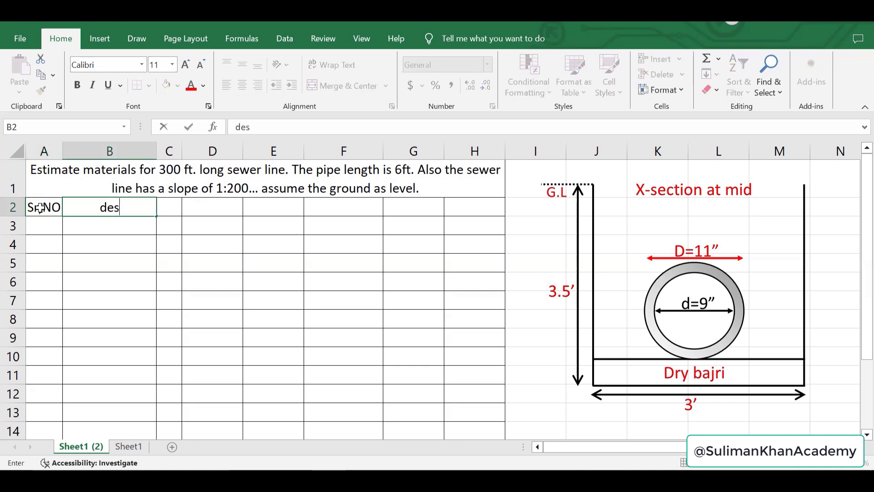
pyautogui.write('cription')
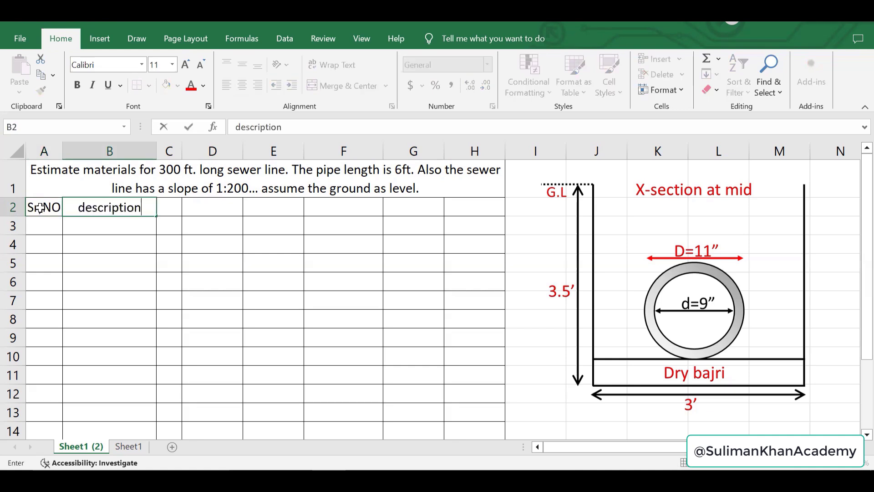
pyautogui.press('Tab')
pyautogui.write('No')
pyautogui.press('Tab')
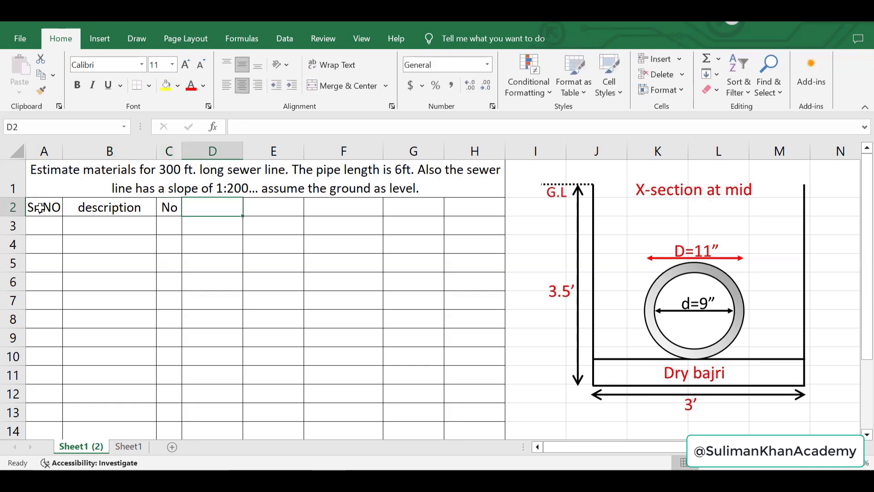
# Step: Enter the headers "length", "breadth", "height", "qty" and "remarks" in cells D2 to H2
pyautogui.write('length')
pyautogui.press('Tab')
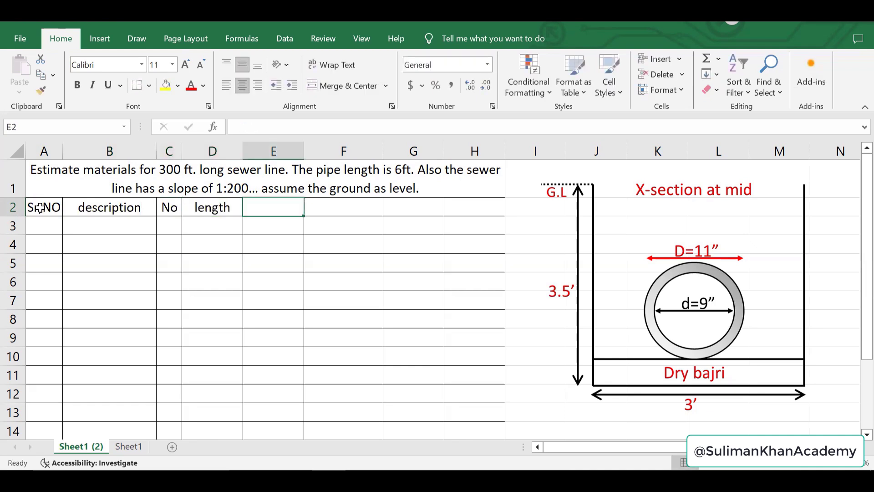
pyautogui.write('breadth')
pyautogui.press('Tab')
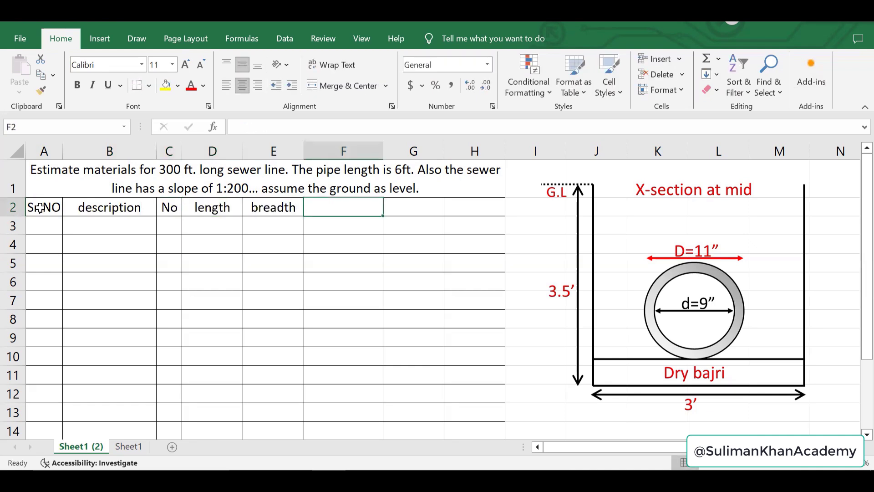
pyautogui.write('height')
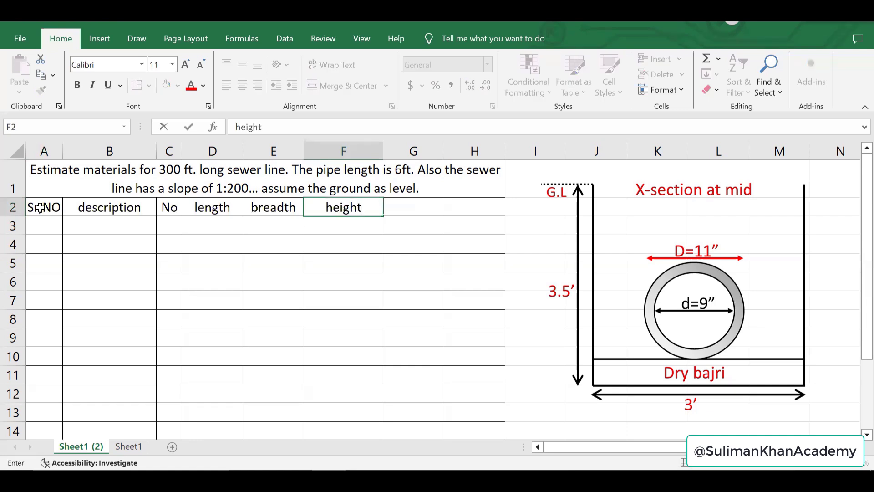
pyautogui.press('Tab')
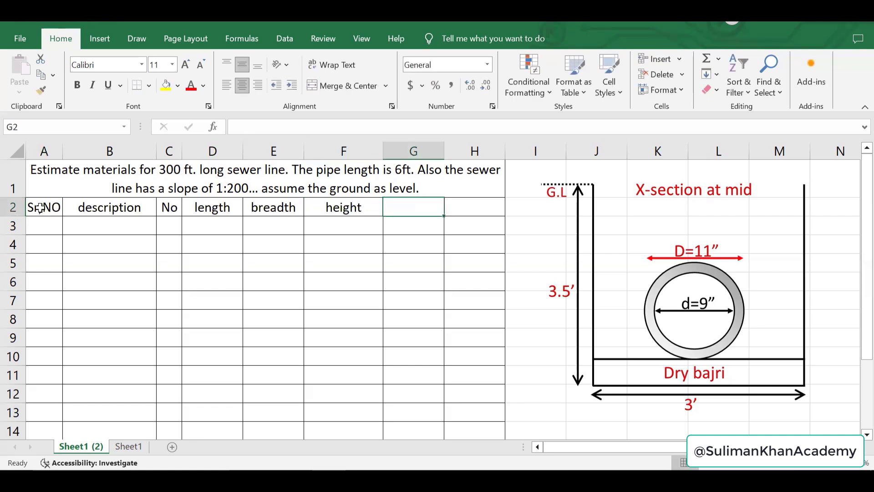
pyautogui.write('qty')
pyautogui.press('Tab')
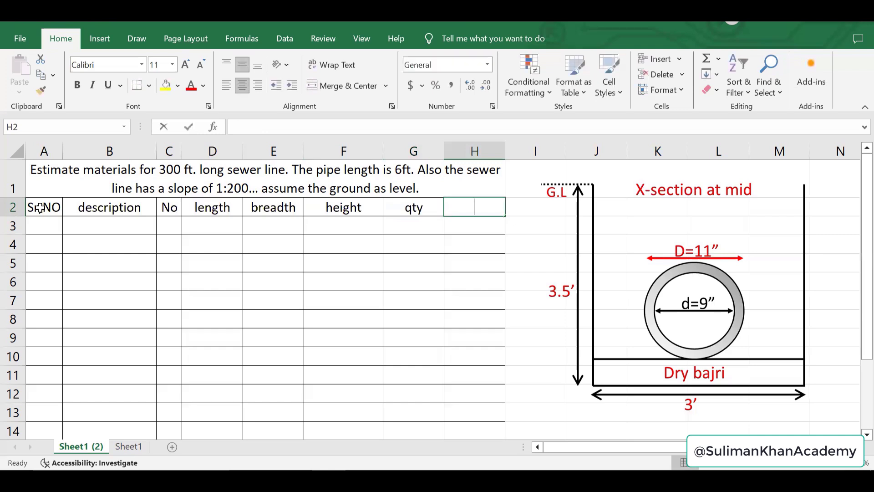
pyautogui.write('remarks')
# Step: Enter serial number 1 in A3 with the description "Excavation an ordinary soil upto 3.5ft deep" in B3
pyautogui.click(54, 228)
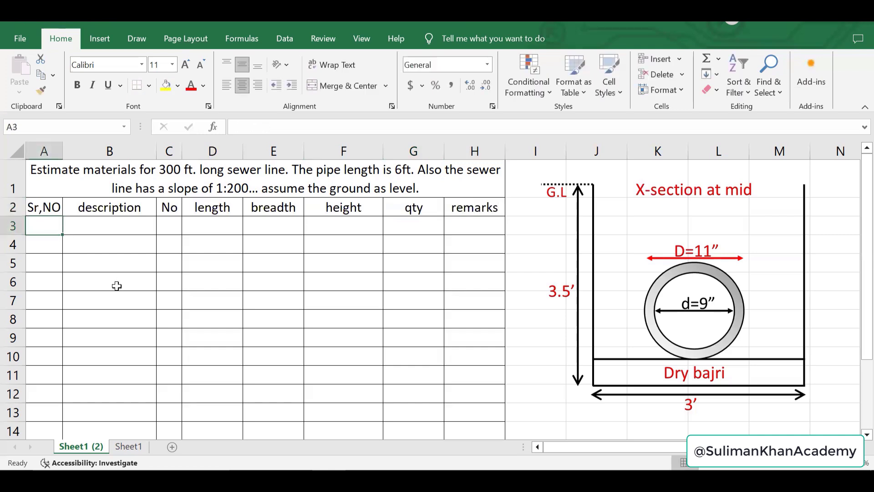
pyautogui.write('1')
pyautogui.press('Tab')
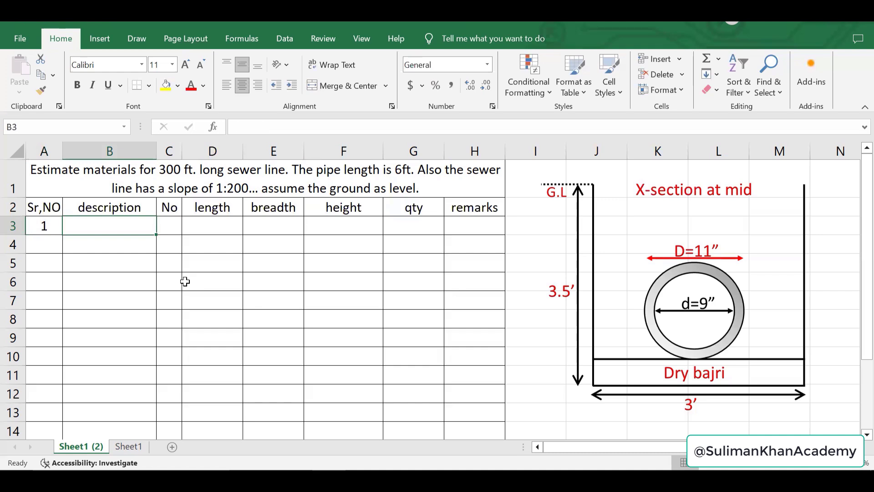
pyautogui.write('Excavation')
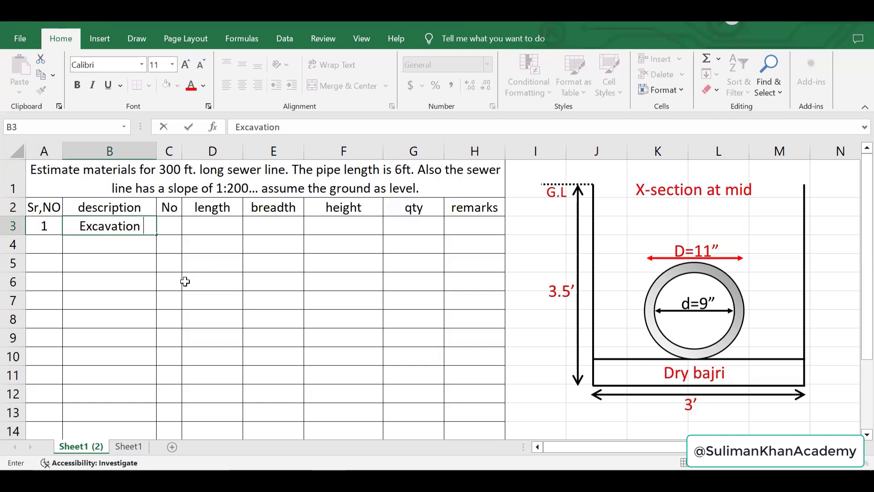
pyautogui.write(' an ordinar')
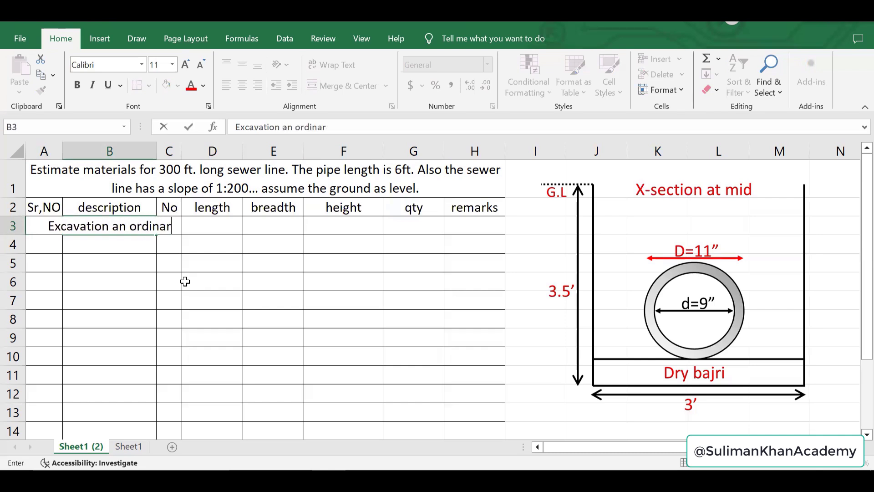
pyautogui.write('y soil up')
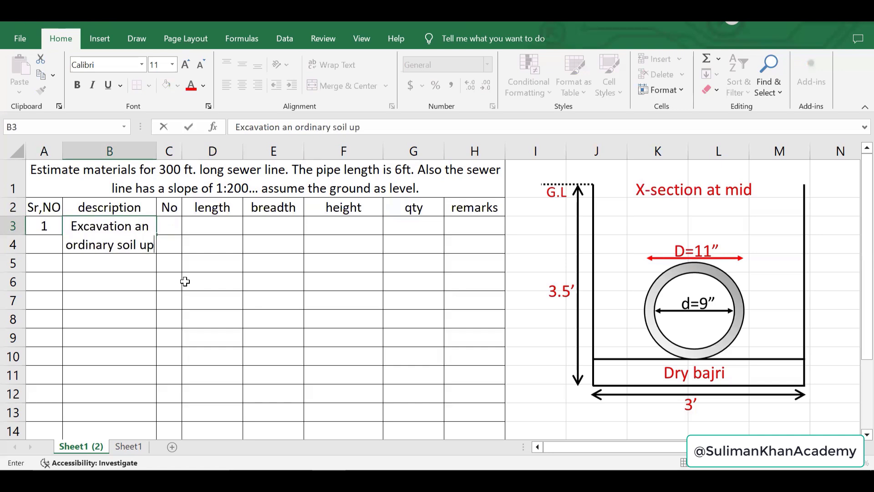
pyautogui.write('to 3.5ft deep')
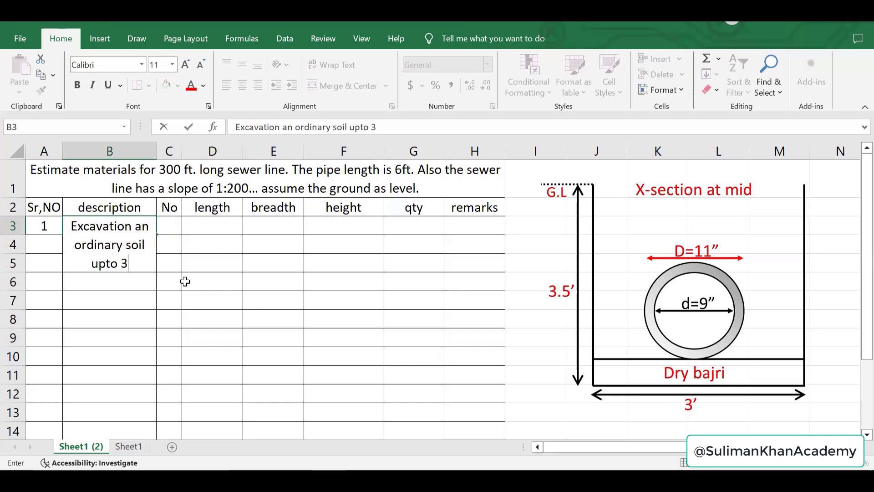
# Step: Wrap the excavation description text within cell B3
pyautogui.click(138, 224)
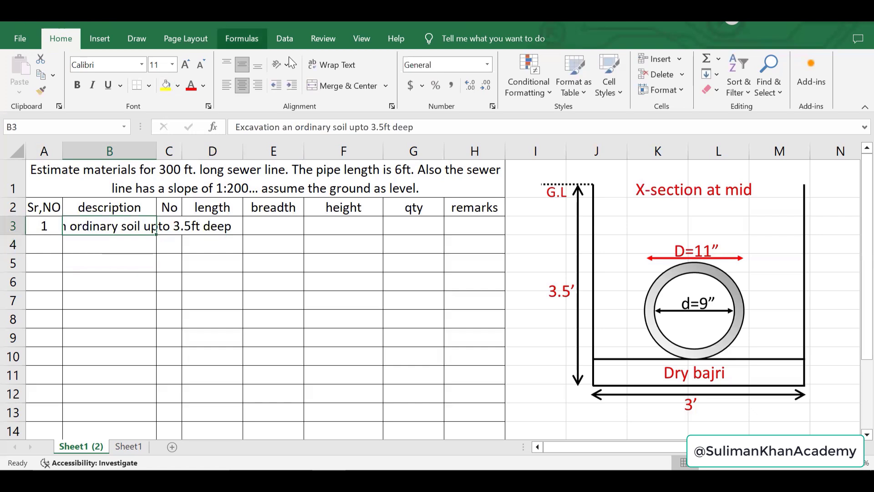
pyautogui.click(323, 64)
pyautogui.click(191, 279)
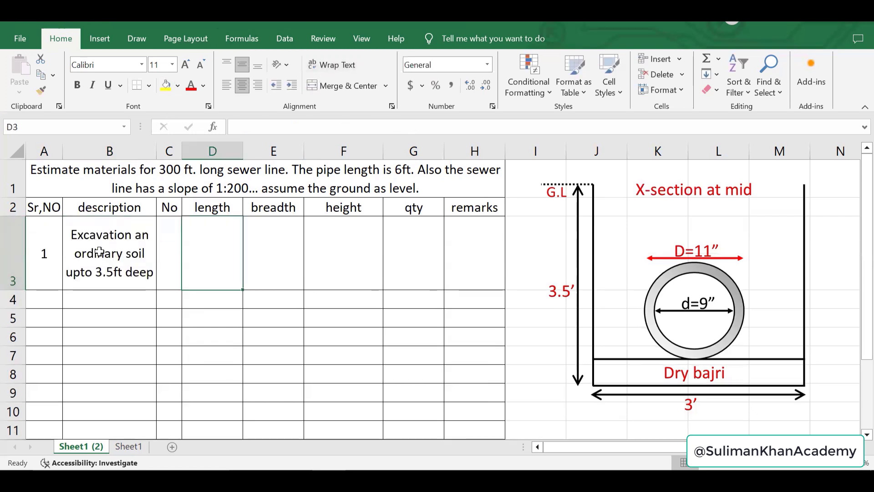
# Step: Fill the excavation row with No 1, length 300, breadth 3 and height 3.5
pyautogui.click(174, 243)
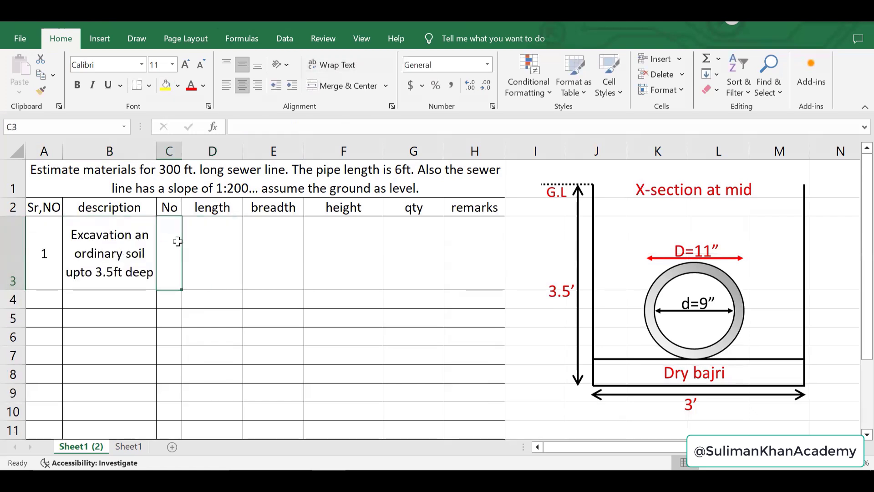
pyautogui.write('1')
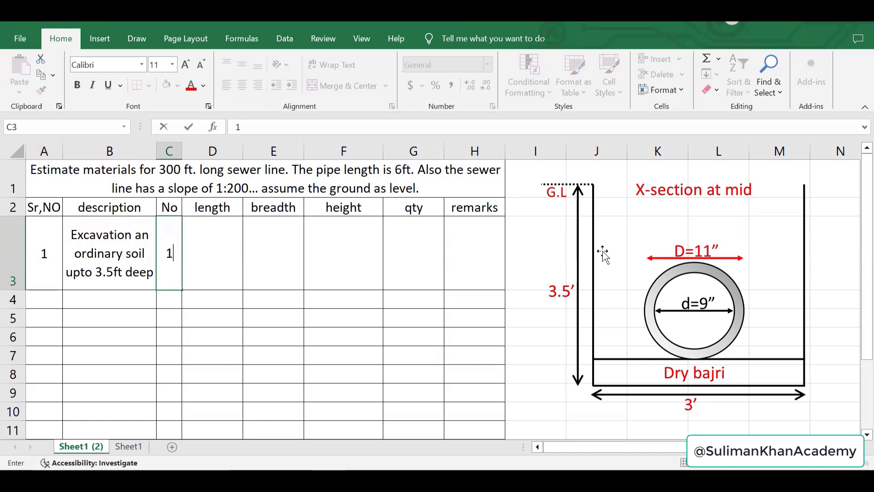
pyautogui.click(214, 251)
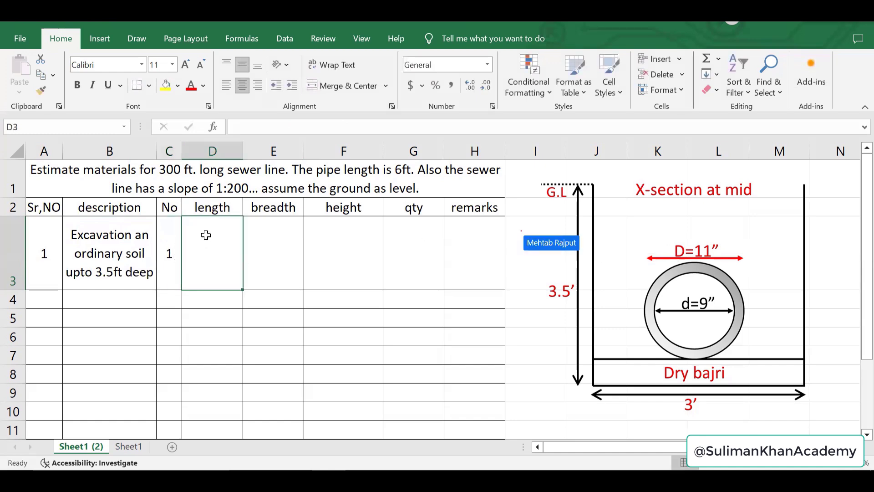
pyautogui.moveTo(153, 136)
pyautogui.mouseDown()
pyautogui.moveTo(150, 169)
pyautogui.moveTo(214, 137)
pyautogui.moveTo(157, 132)
pyautogui.mouseUp()
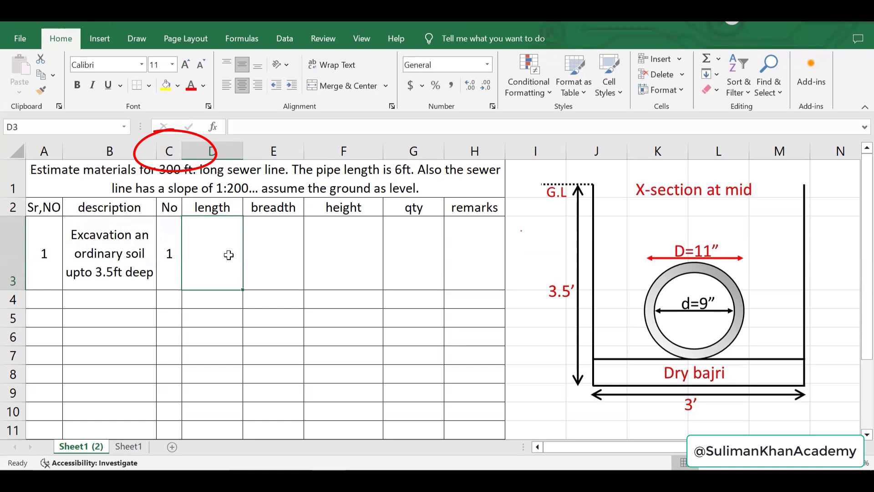
pyautogui.write('300')
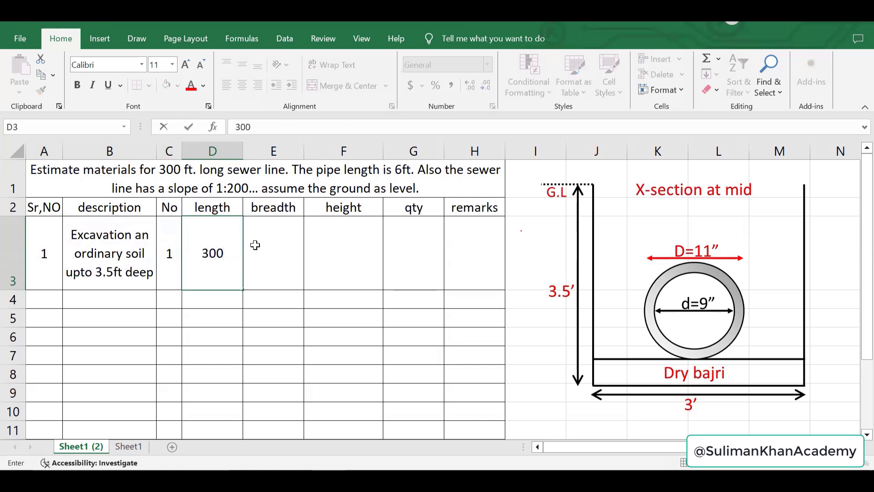
pyautogui.click(256, 243)
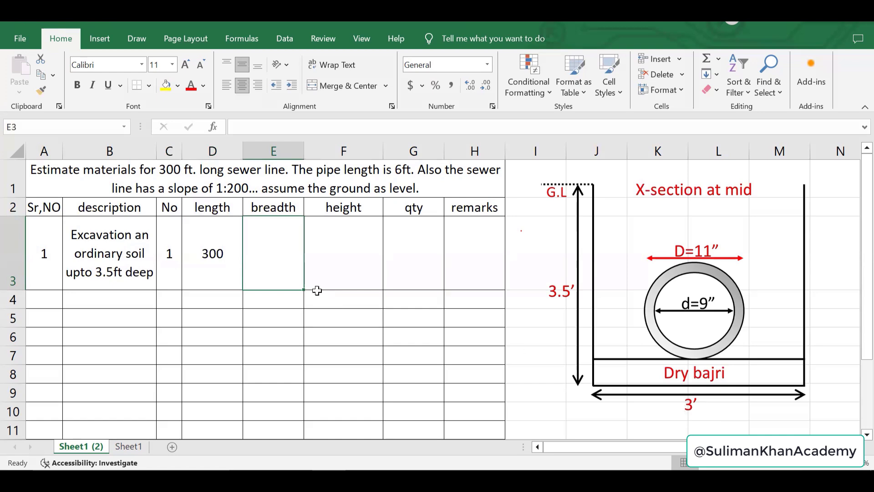
pyautogui.write('3')
pyautogui.click(329, 264)
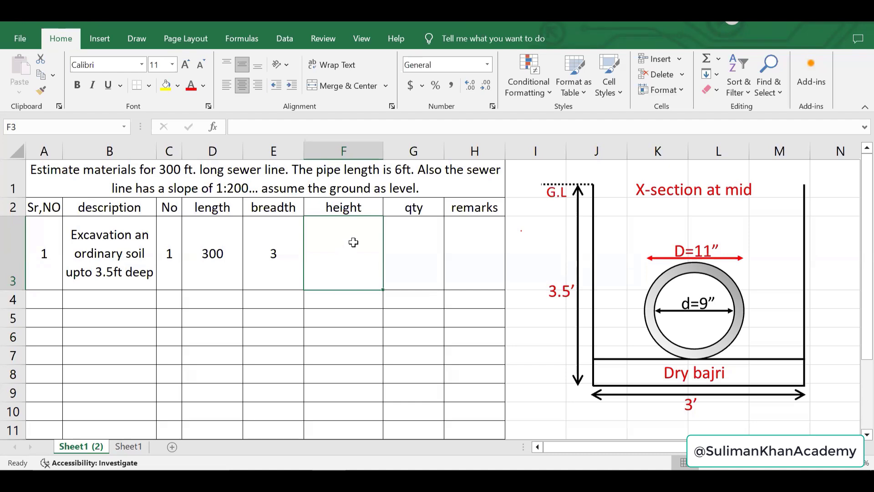
pyautogui.write('3.5')
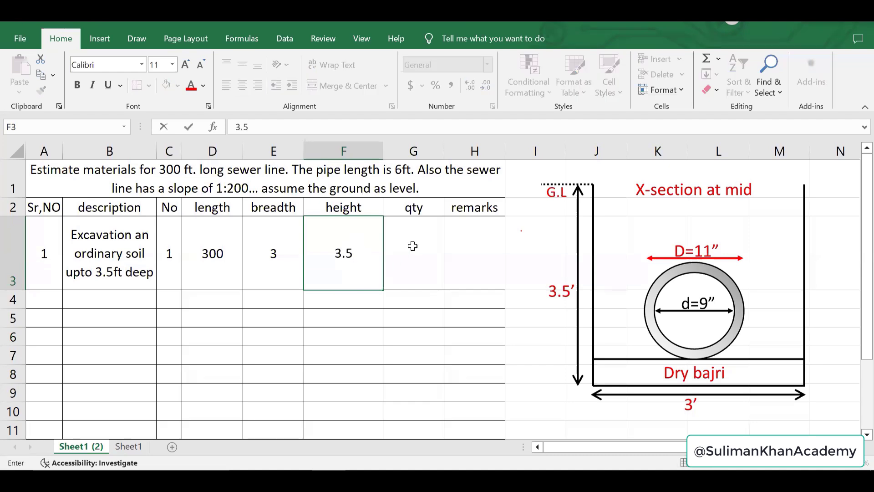
pyautogui.click(416, 262)
pyautogui.write('=')
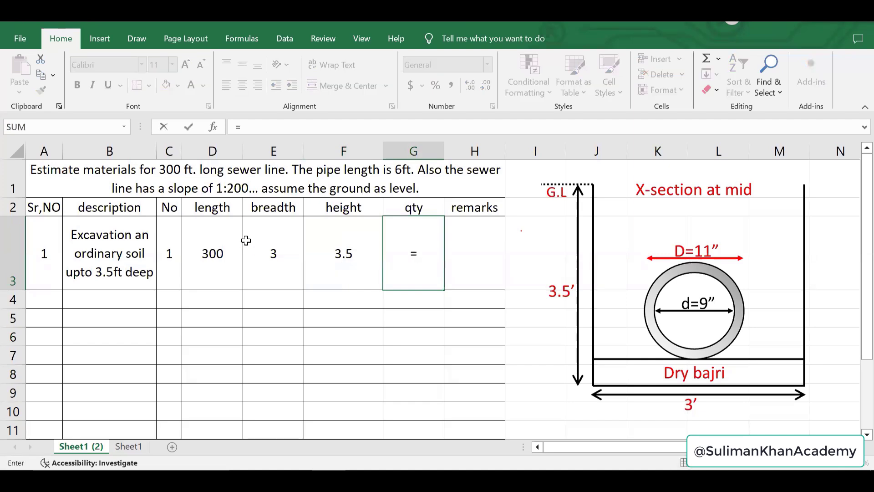
pyautogui.click(214, 249)
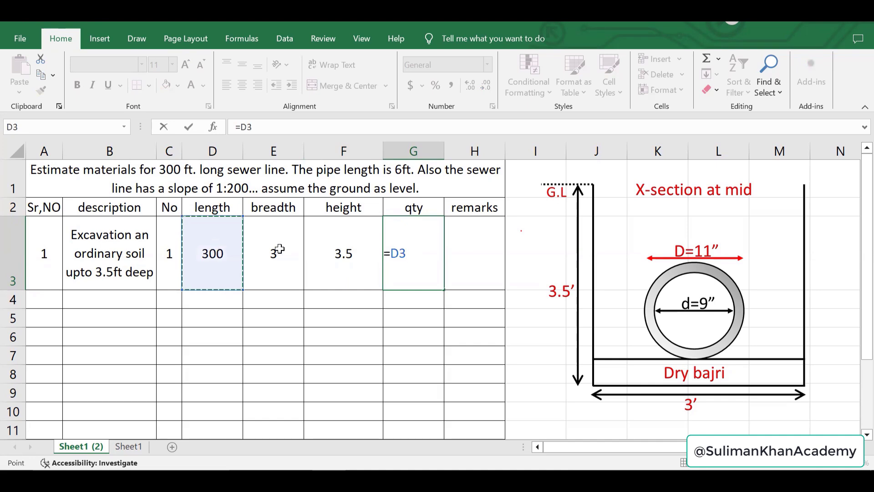
pyautogui.press('Escape')
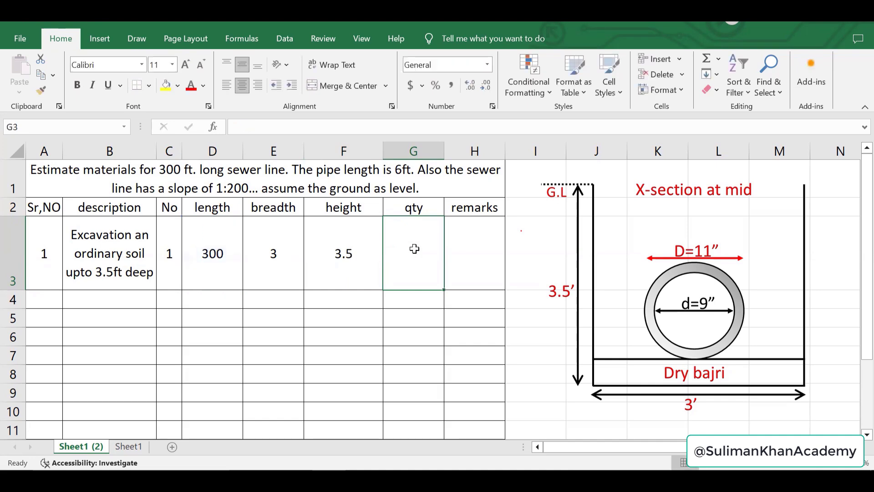
# Step: Calculate the excavation quantity in G3 with the formula =F3*E3*D3*C3
pyautogui.write('=')
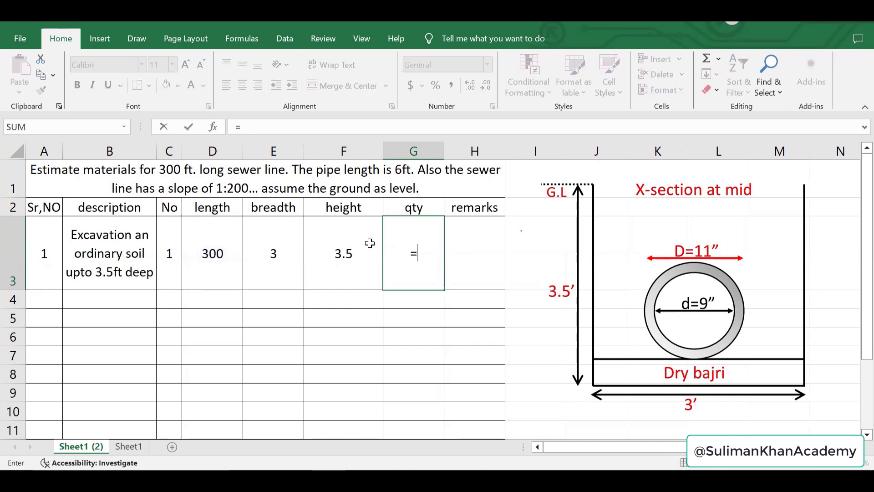
pyautogui.click(345, 255)
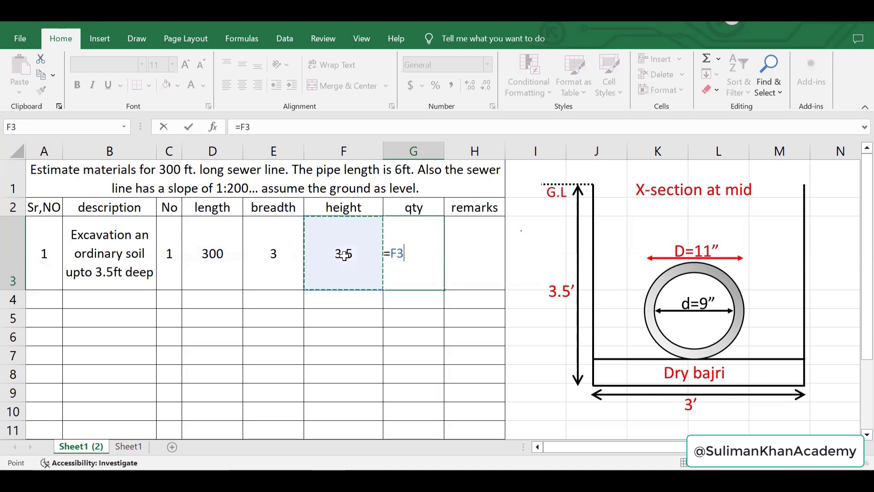
pyautogui.write('*')
pyautogui.click(284, 249)
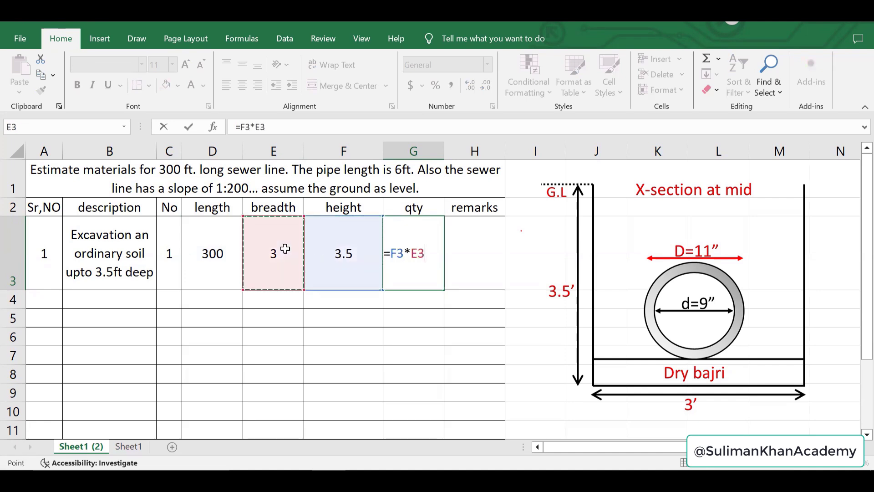
pyautogui.write('*')
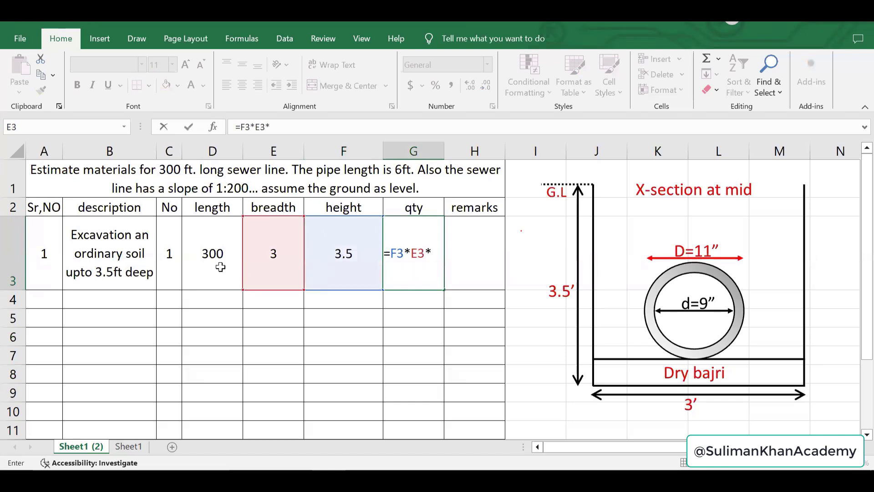
pyautogui.click(218, 239)
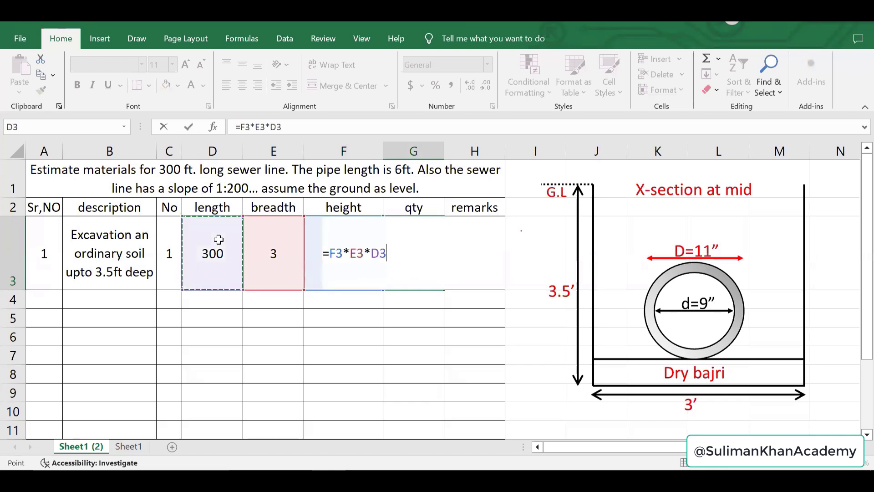
pyautogui.write('*')
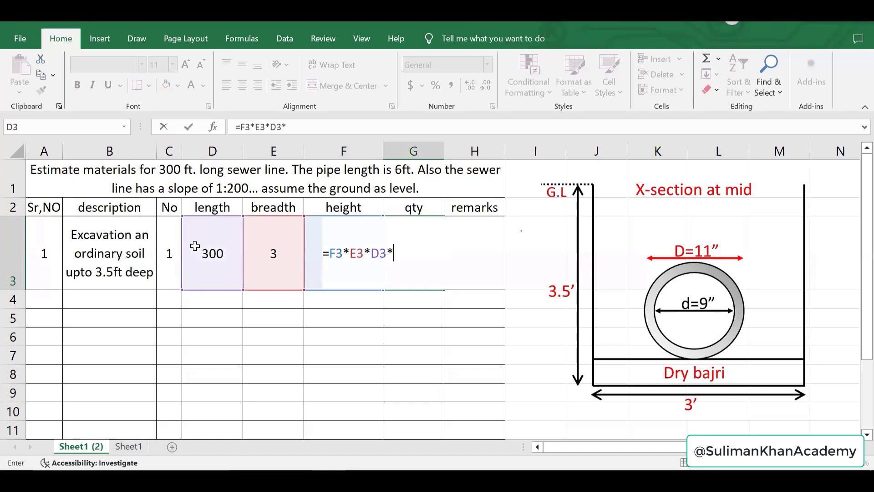
pyautogui.click(175, 247)
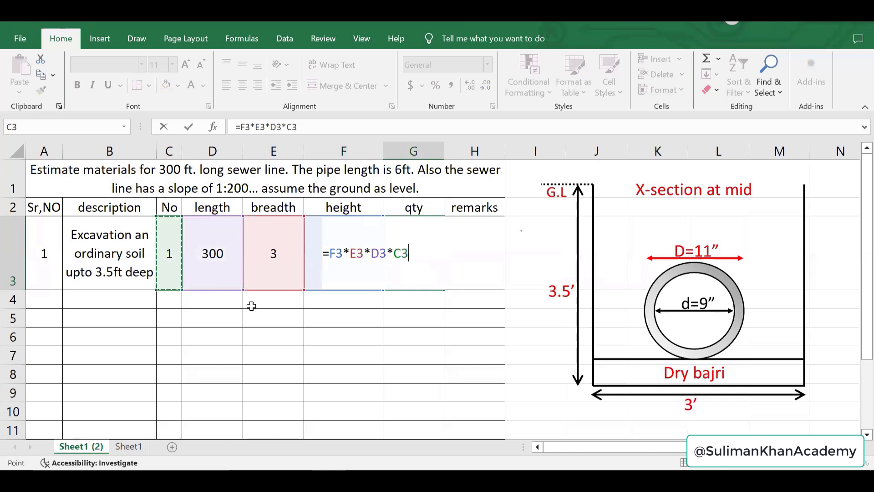
pyautogui.press('Return')
pyautogui.click(411, 254)
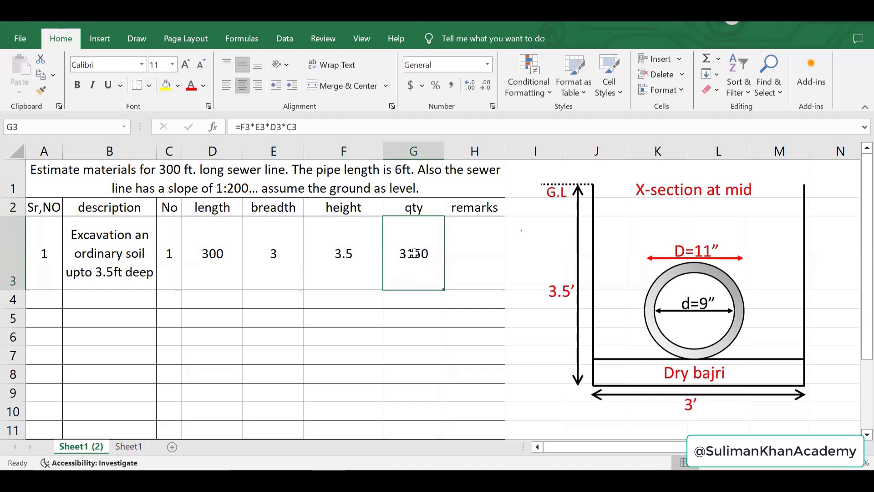
# Step: Insert a column between qty and remarks and give it the header "units"
pyautogui.click(475, 257)
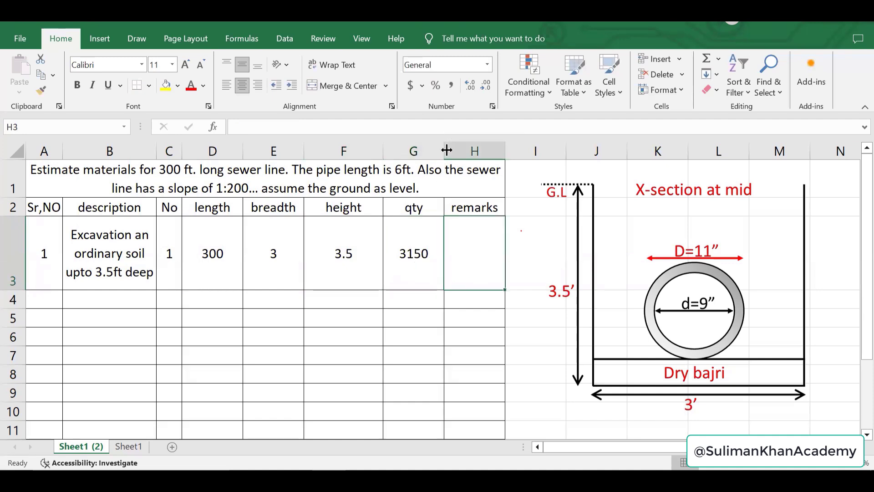
pyautogui.click(430, 229)
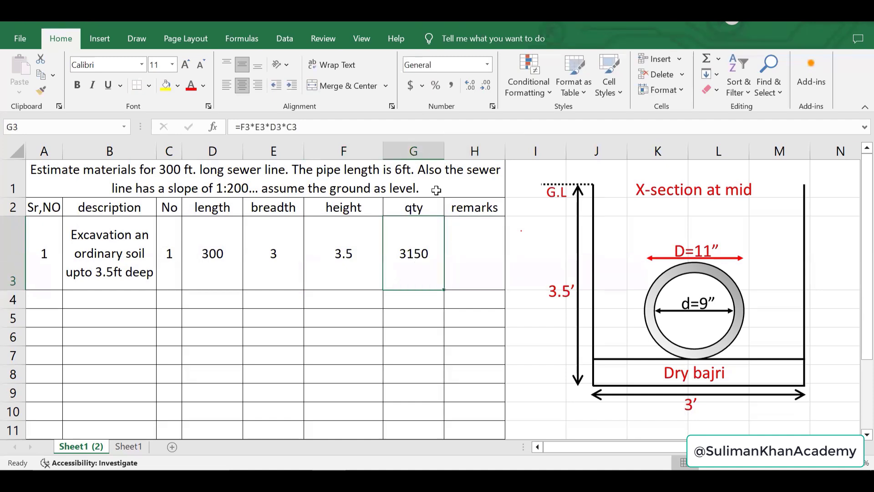
pyautogui.click(429, 150)
pyautogui.rightClick(430, 152)
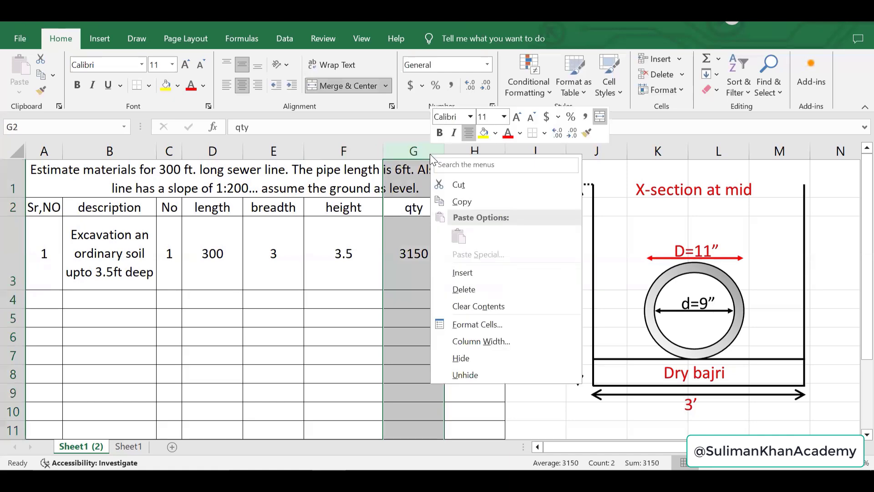
pyautogui.click(473, 273)
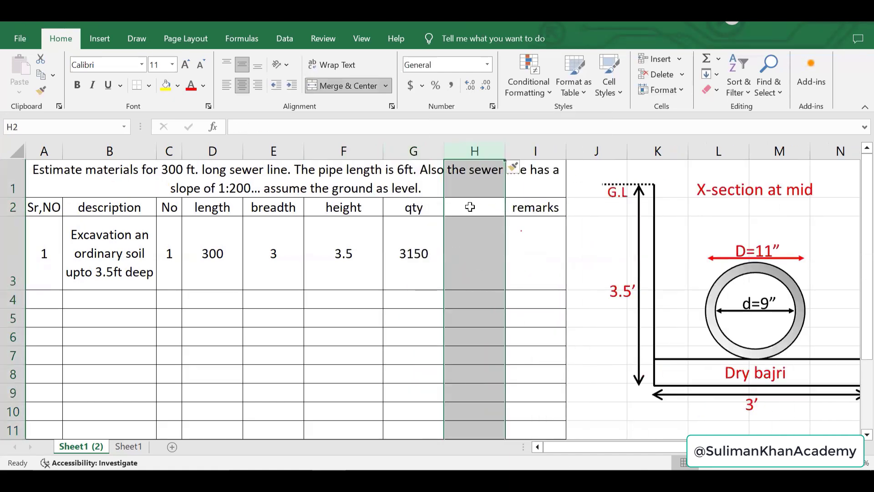
pyautogui.click(472, 208)
pyautogui.write('units')
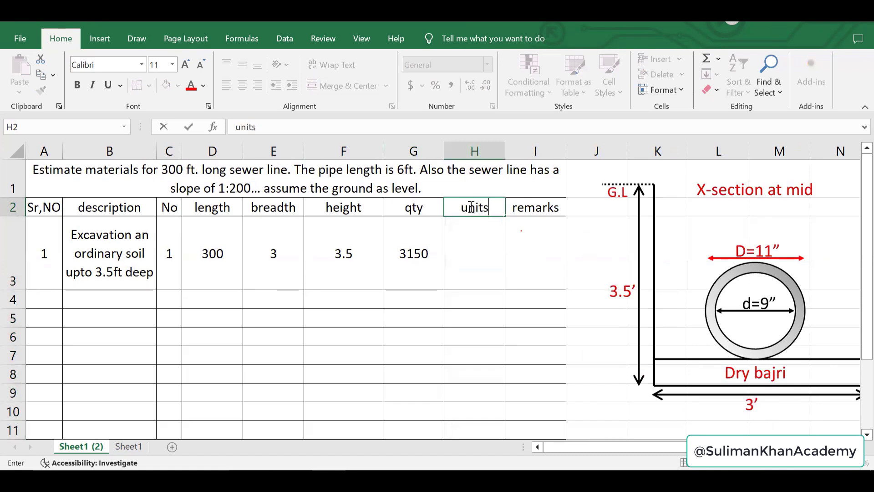
# Step: Enter "cft" as the unit of the excavation row and narrow the units column
pyautogui.click(472, 238)
pyautogui.write('cft')
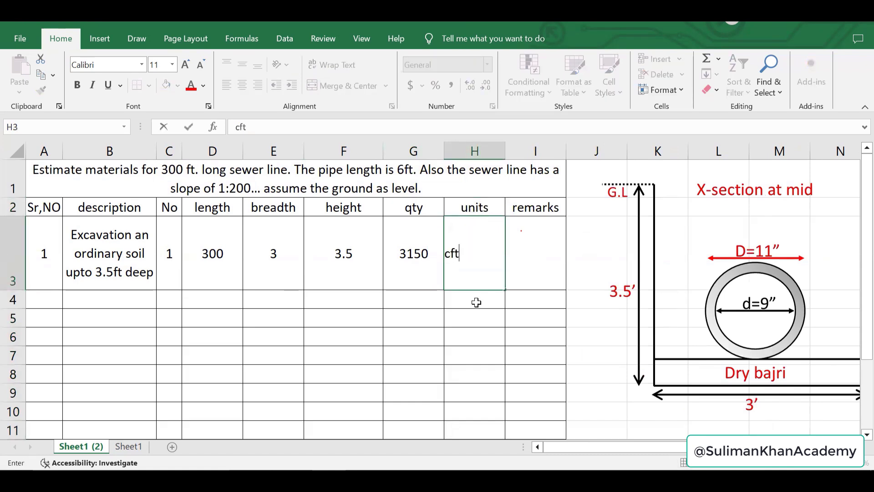
pyautogui.click(474, 301)
pyautogui.moveTo(511, 144); pyautogui.dragTo(469, 148)
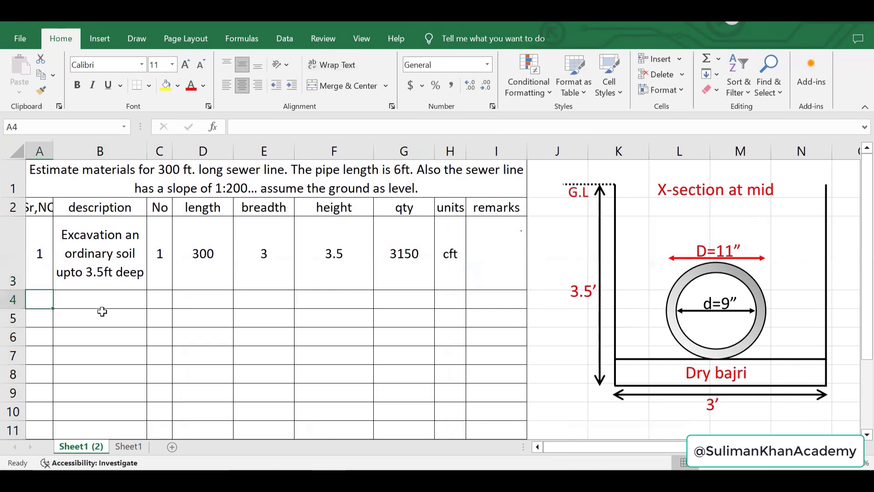
# Step: Start row 4 with serial number 2, description "dry bajri" and No 1
pyautogui.write('2')
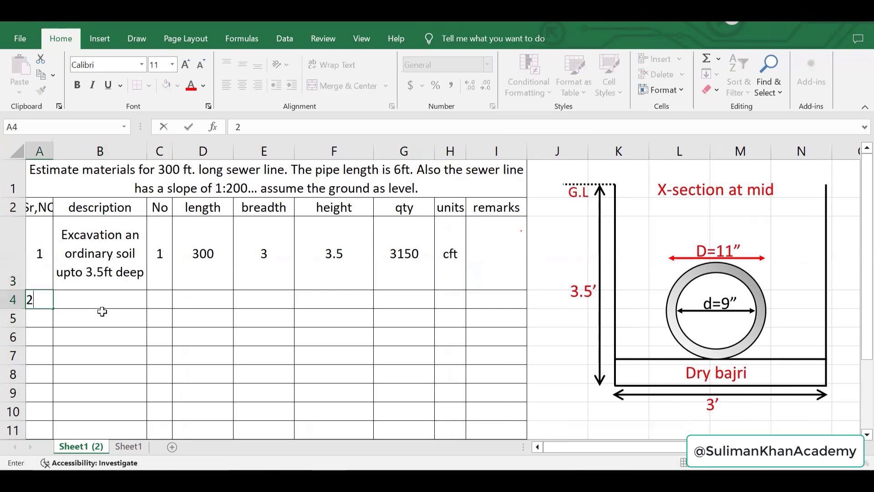
pyautogui.click(104, 296)
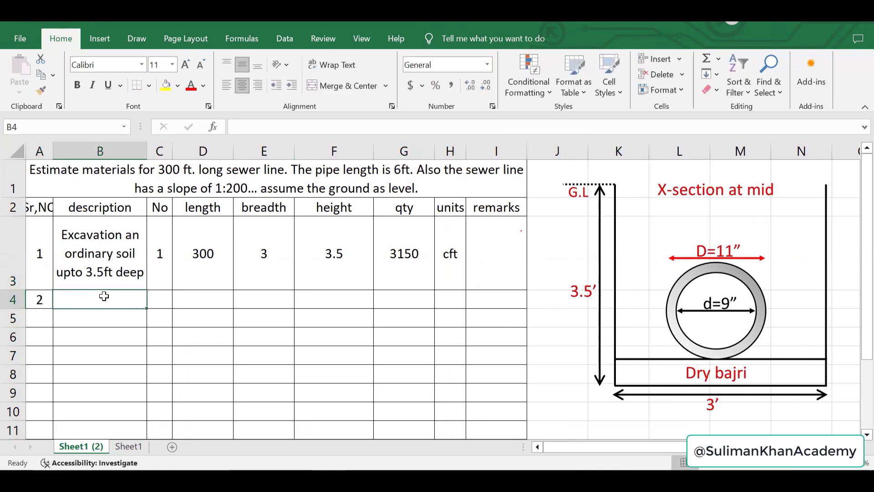
pyautogui.write('dry')
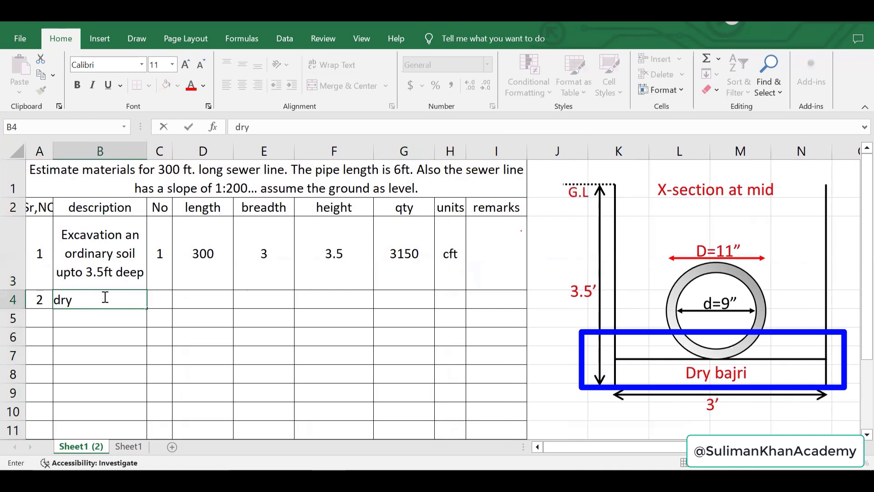
pyautogui.write(' bajri')
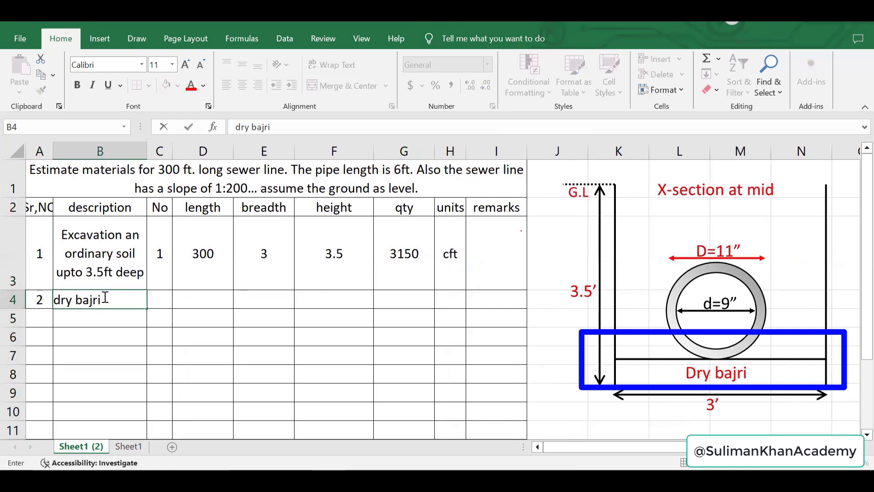
pyautogui.click(156, 296)
pyautogui.write('1')
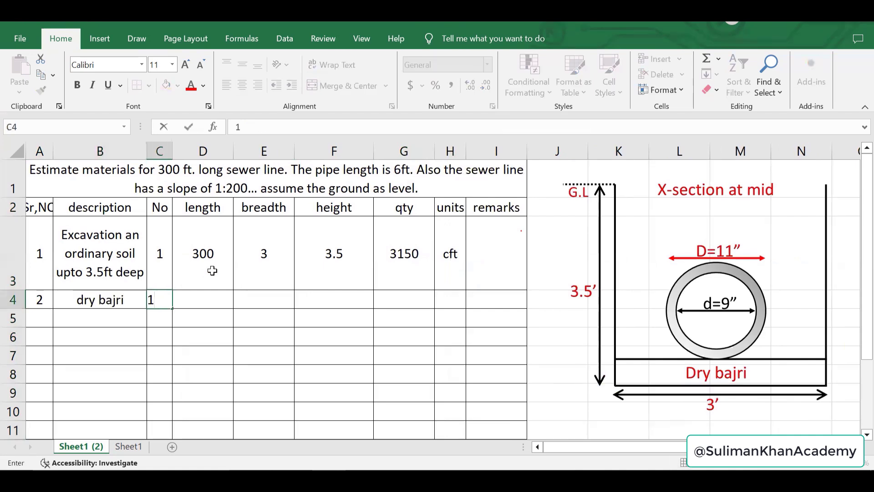
# Step: Copy the length 300 and breadth 3 from the excavation row down to the dry bajri row
pyautogui.click(212, 271)
pyautogui.moveTo(233, 290); pyautogui.dragTo(234, 310)
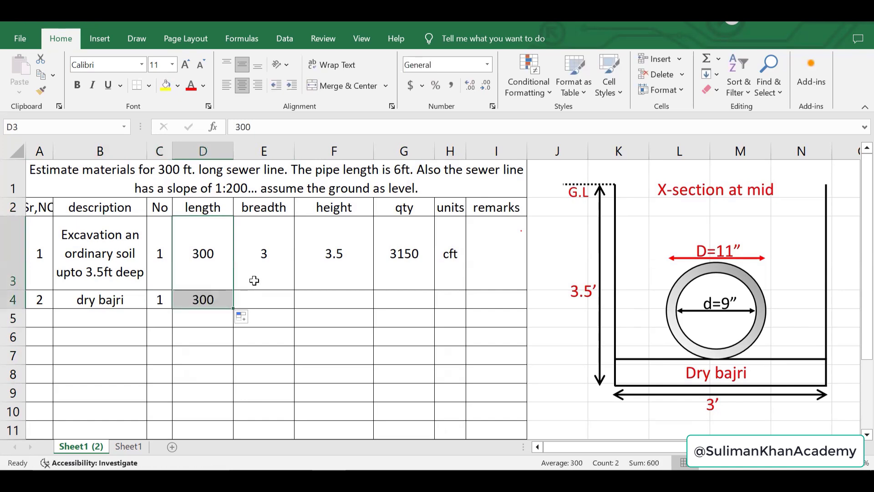
pyautogui.click(287, 282)
pyautogui.moveTo(294, 290); pyautogui.dragTo(294, 302)
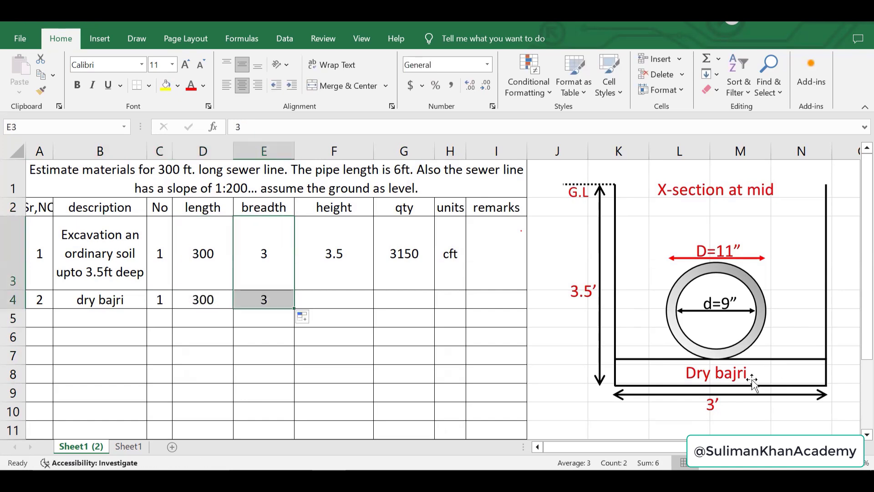
# Step: Mark the dry bajri layer in the cross-section drawing with freehand red pen dots and dashes
pyautogui.click(697, 371)
pyautogui.press('Escape')
pyautogui.click(132, 38)
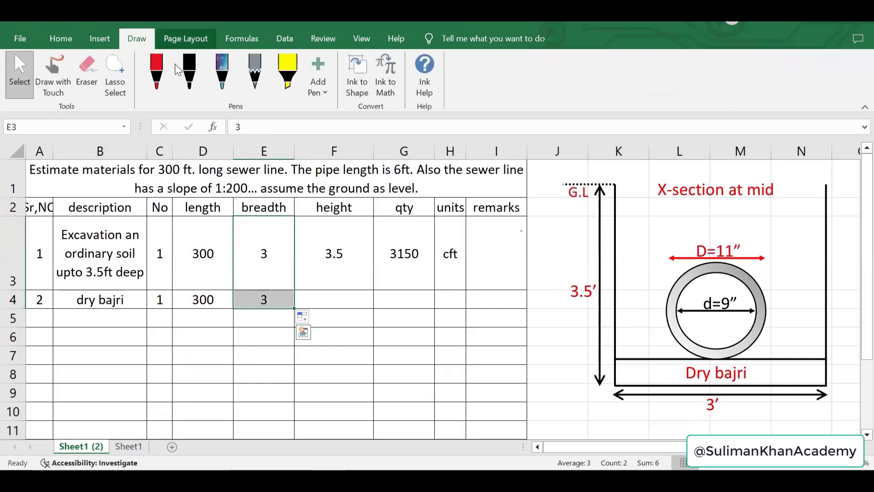
pyautogui.click(157, 73)
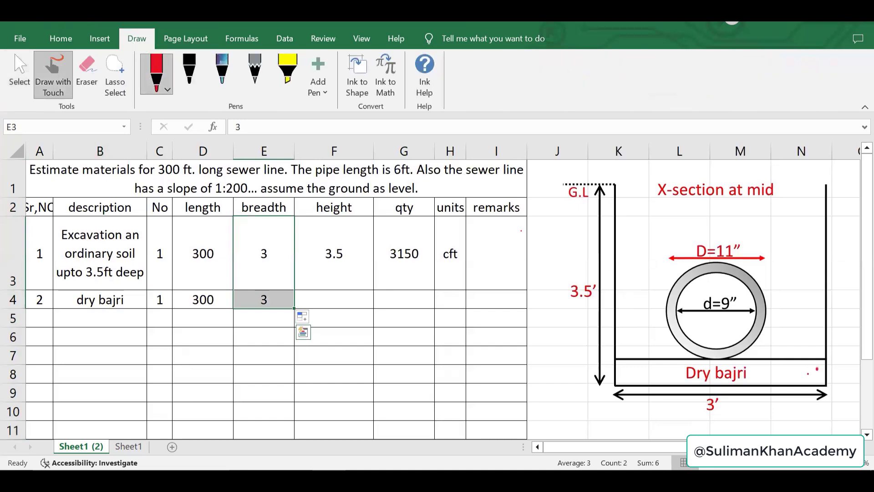
pyautogui.moveTo(805, 374); pyautogui.dragTo(764, 376)
pyautogui.moveTo(631, 363); pyautogui.dragTo(624, 370)
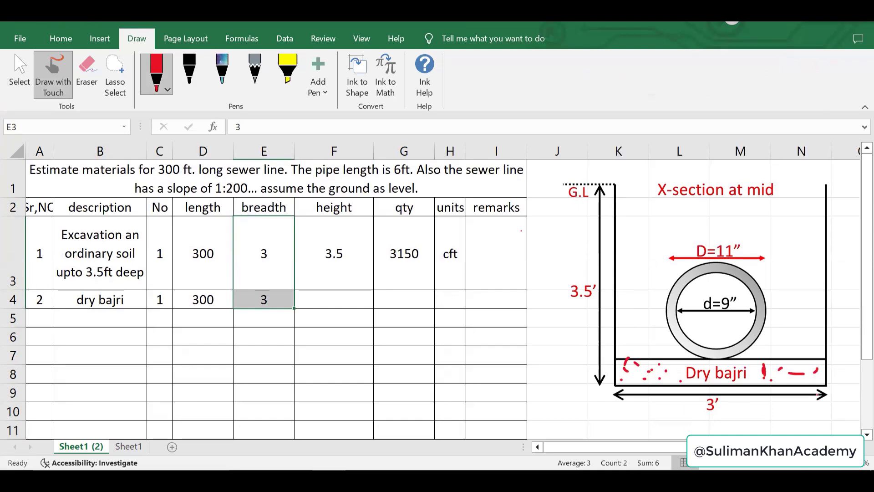
pyautogui.click(17, 69)
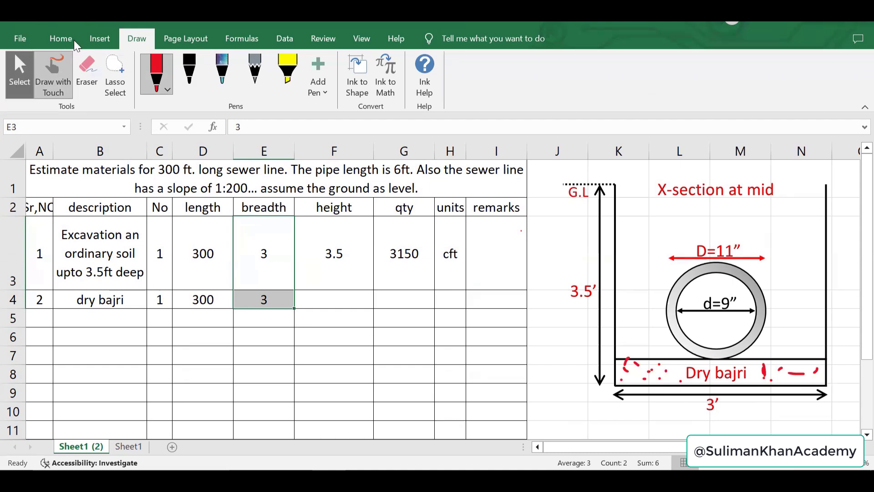
pyautogui.click(61, 38)
# Step: Set the height of the dry bajri row to 0.75 in F4
pyautogui.click(326, 296)
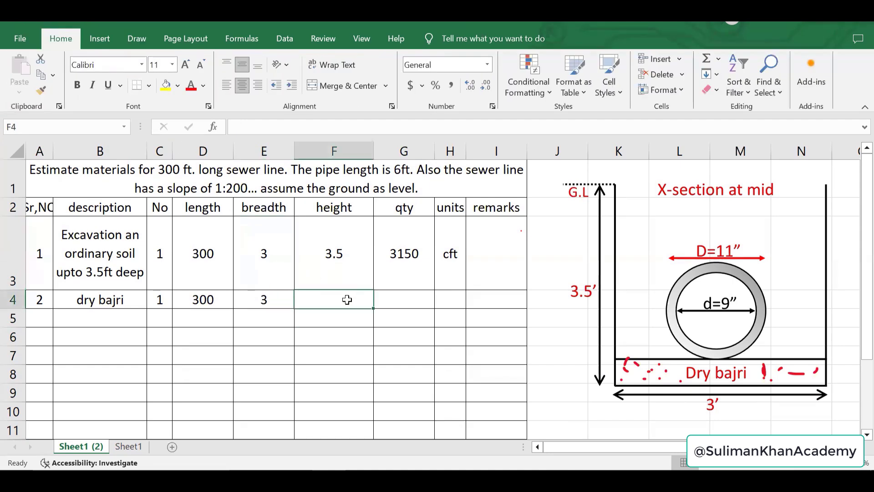
pyautogui.write('0.')
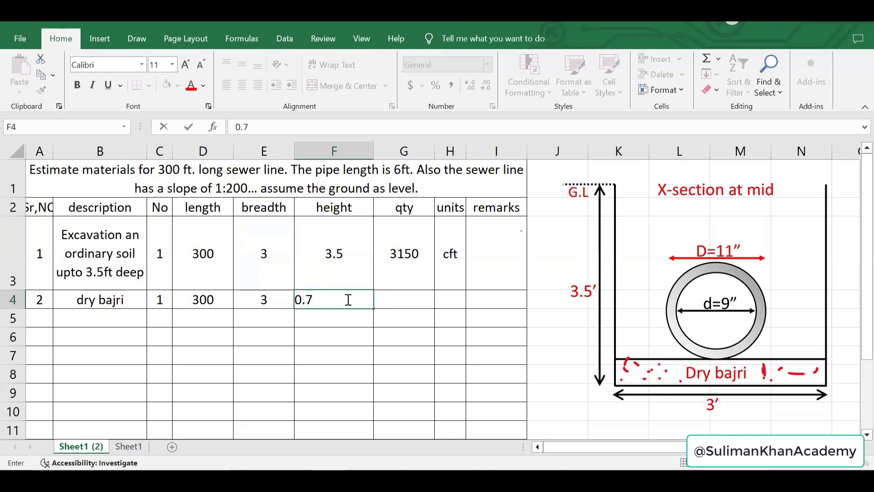
pyautogui.write('75')
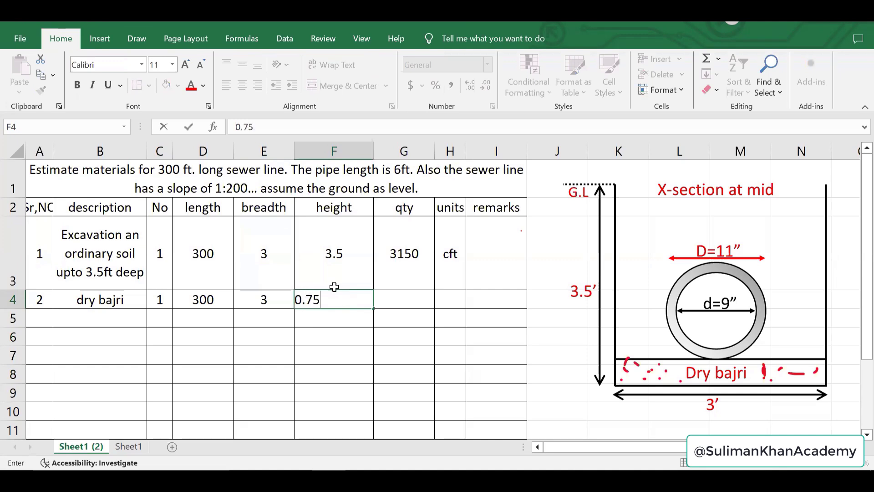
pyautogui.click(141, 37)
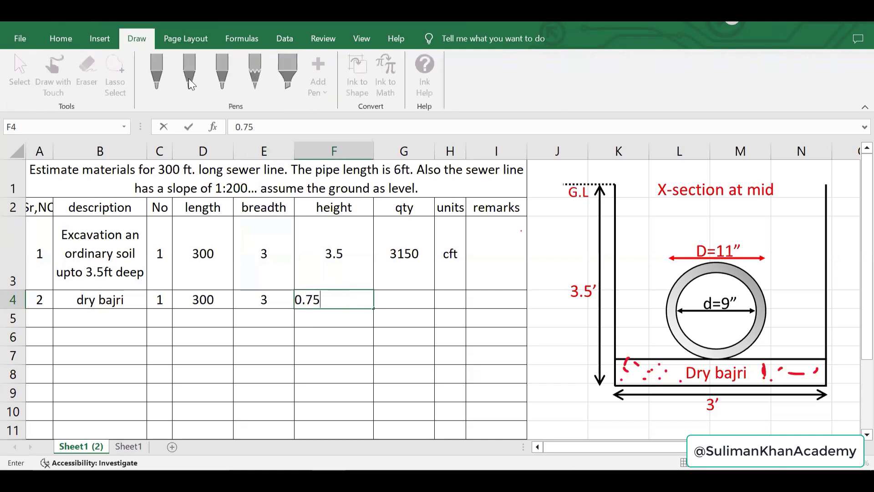
pyautogui.click(347, 304)
# Step: Handwrite the thickness 9" in red ink beside the dry bajri layer of the cross-section
pyautogui.click(156, 71)
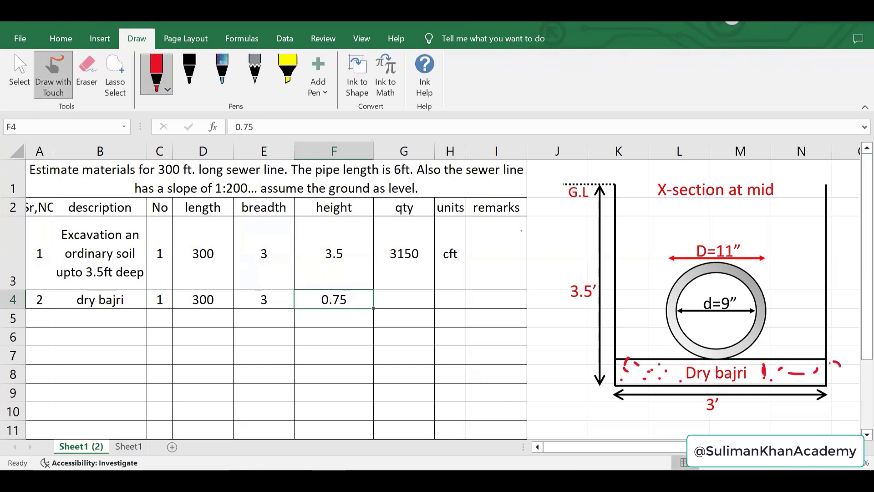
pyautogui.moveTo(835, 368); pyautogui.dragTo(827, 363)
pyautogui.press('Escape')
# Step: Copy the quantity formula from the excavation row down to the dry bajri row in G4
pyautogui.click(395, 301)
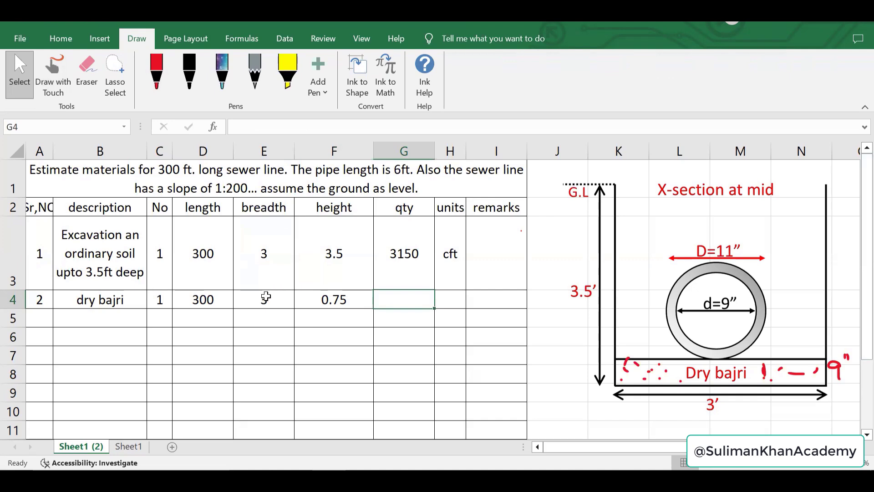
pyautogui.click(266, 297)
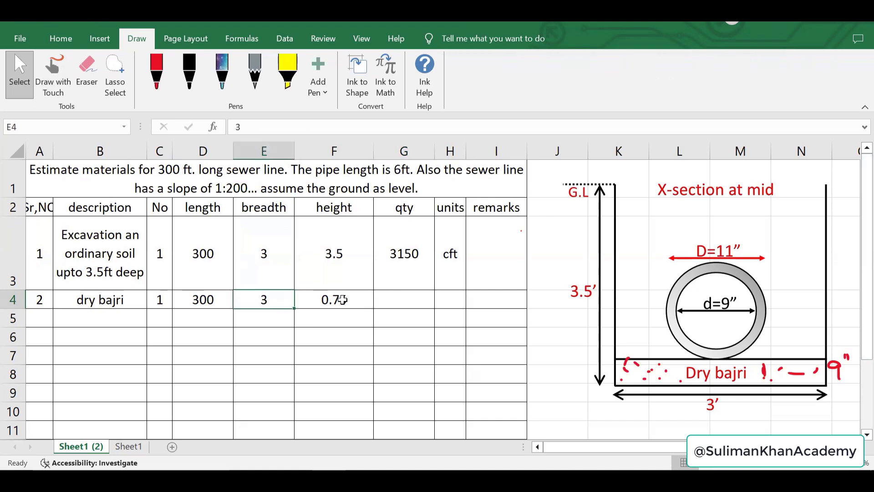
pyautogui.click(342, 299)
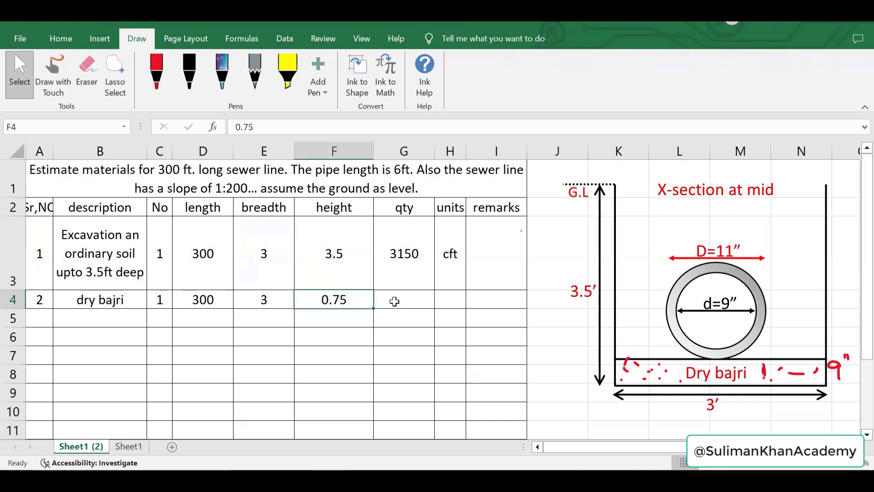
pyautogui.click(395, 301)
pyautogui.click(396, 254)
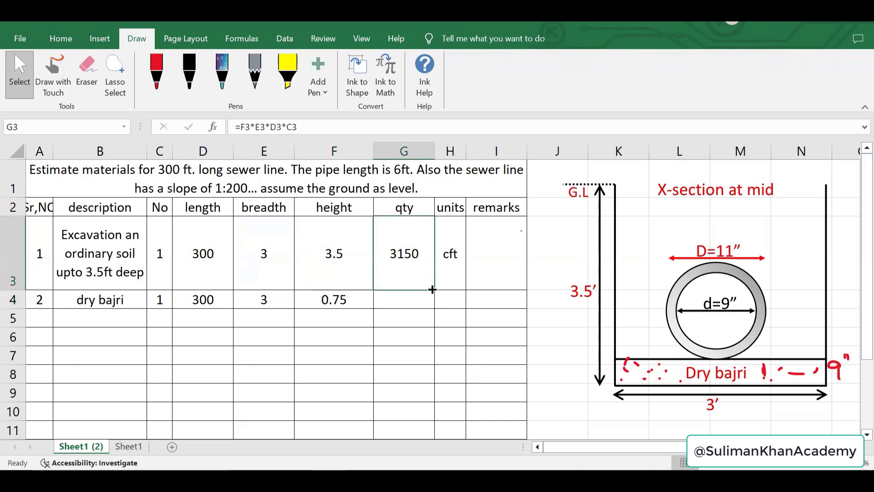
pyautogui.moveTo(433, 290)
pyautogui.mouseDown()
pyautogui.moveTo(419, 324)
pyautogui.moveTo(435, 287)
pyautogui.moveTo(433, 304)
pyautogui.mouseUp()
# Step: Enter cft as the unit of the dry bajri row in H4
pyautogui.click(448, 300)
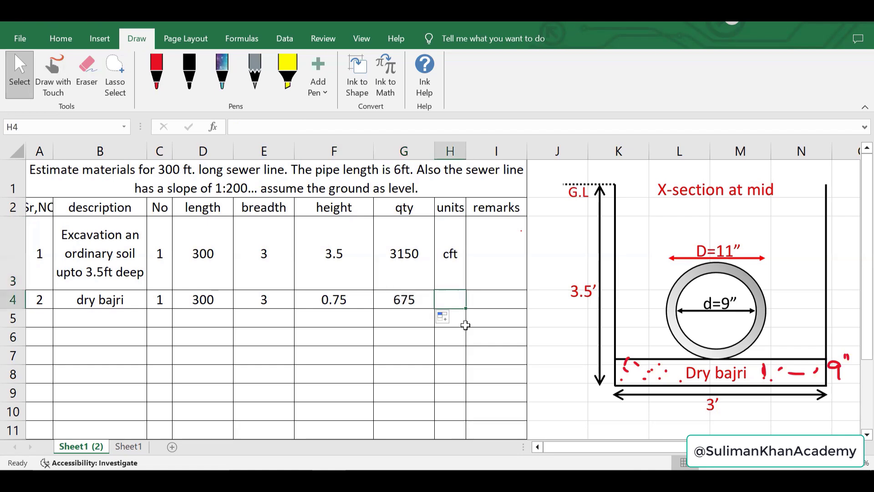
pyautogui.write('cfy')
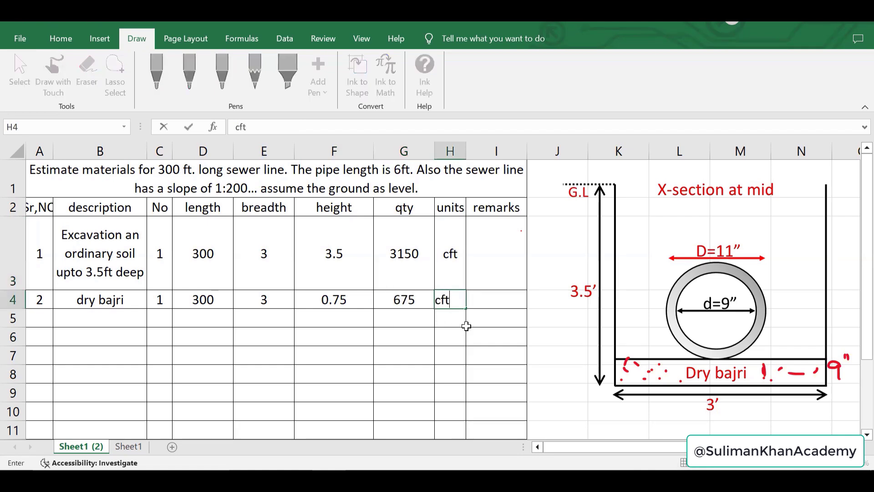
pyautogui.press('Return')
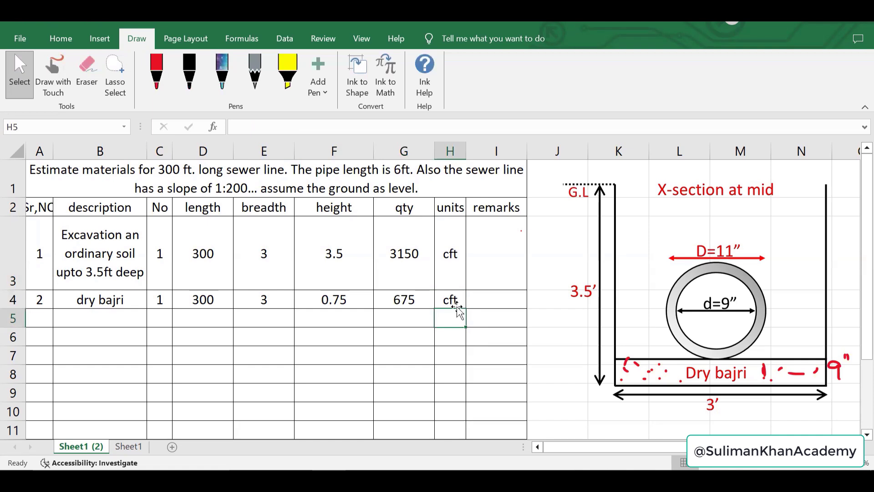
# Step: Start the next table row with serial number 3 and the description "number of pipes" in row 5
pyautogui.click(105, 318)
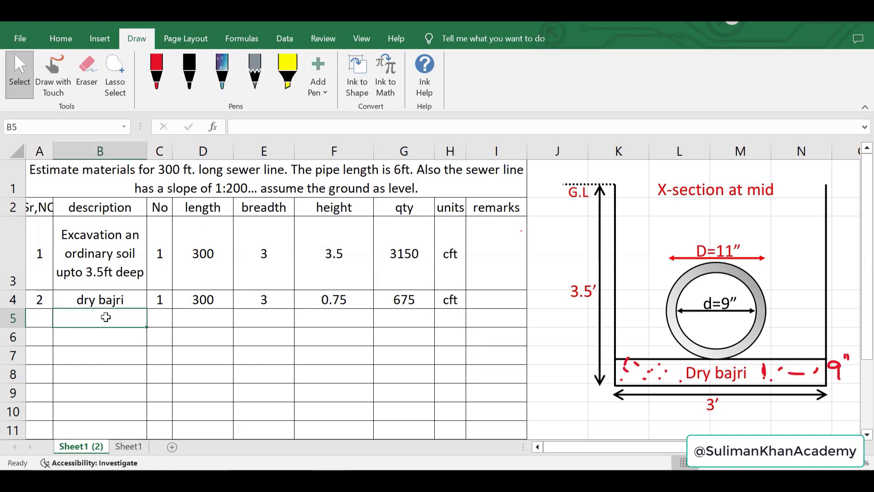
pyautogui.click(42, 319)
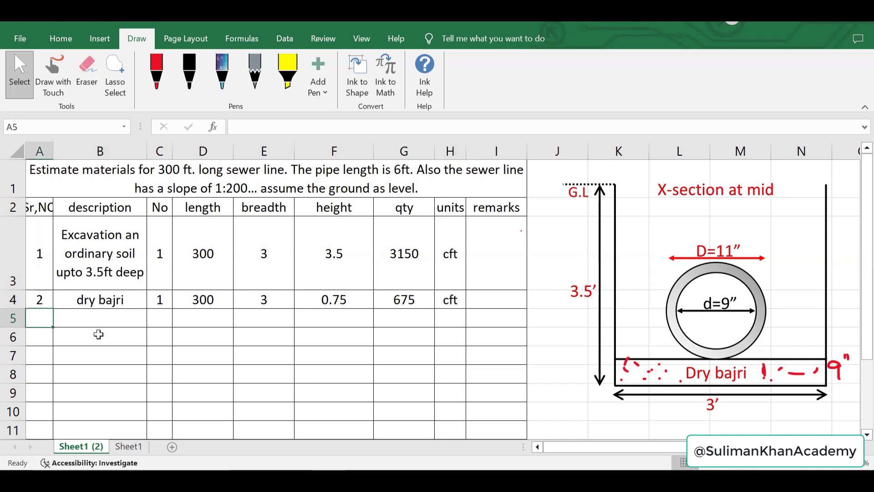
pyautogui.write('3')
pyautogui.press('Tab')
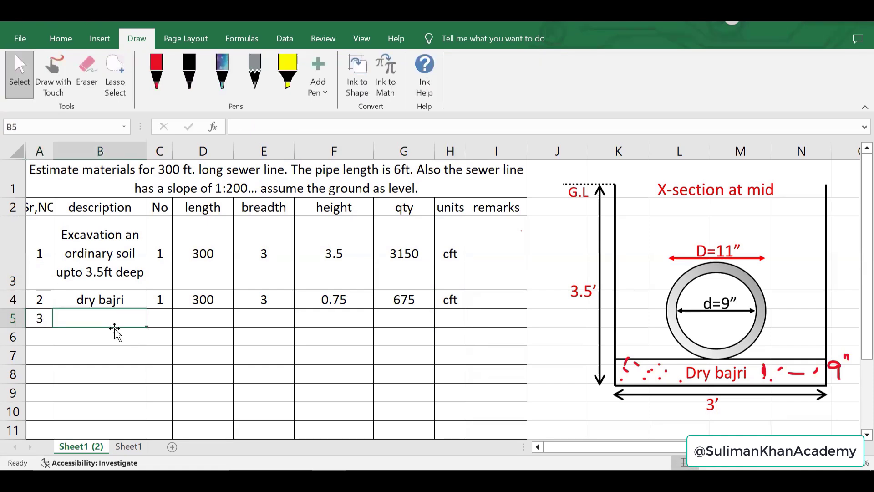
pyautogui.write('number of pipes')
# Step: Delete the handwritten 9" note, the long red dash and the thick vertical stroke near the dry bajri layer of the cross-section
pyautogui.click(660, 398)
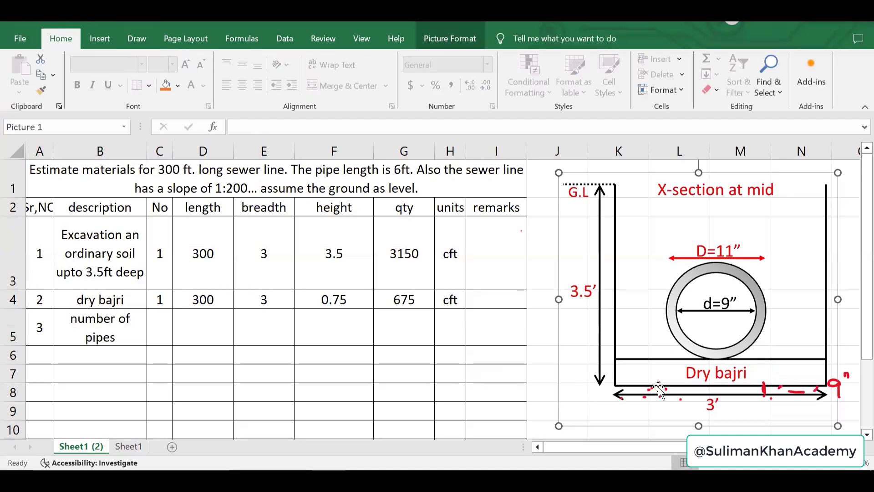
pyautogui.click(837, 386)
pyautogui.press('Delete')
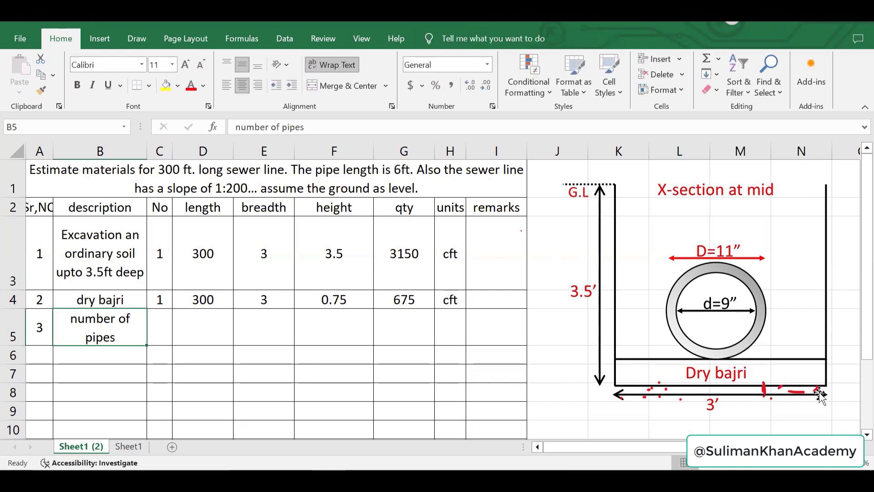
pyautogui.click(795, 391)
pyautogui.press('Delete')
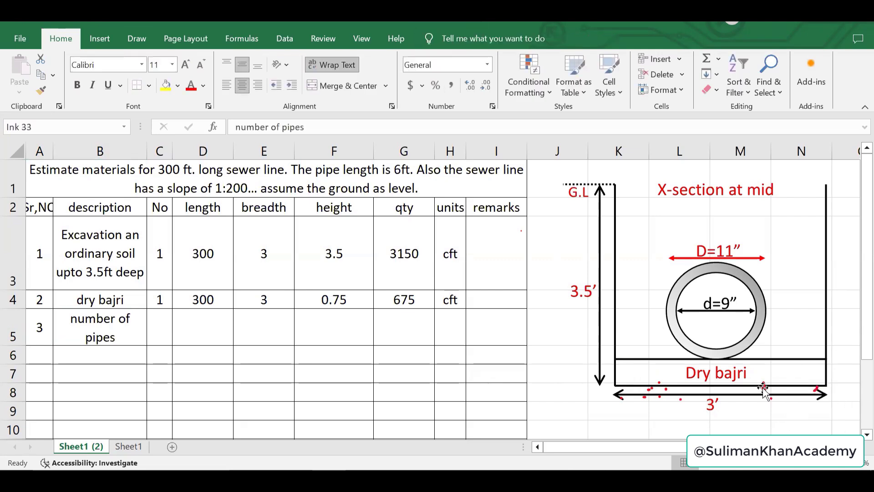
pyautogui.click(765, 388)
pyautogui.press('Delete')
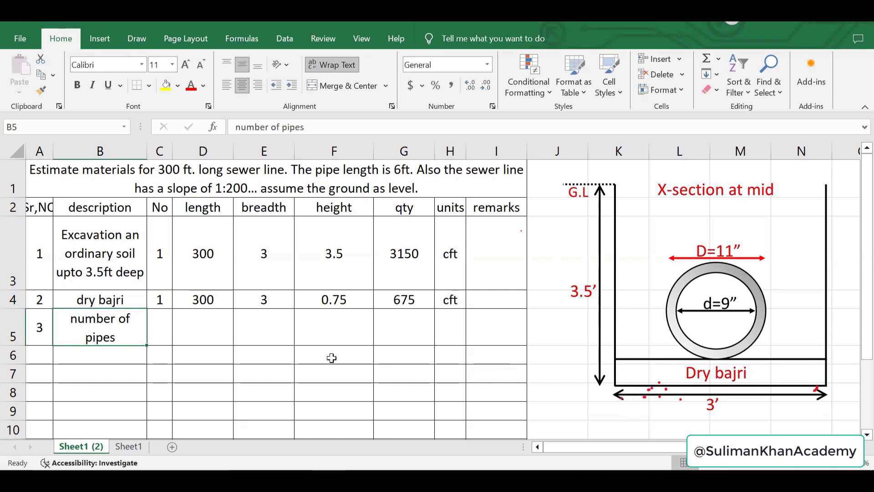
# Step: Calculate the number of pipes in C5 by dividing the length in D4 by the 6 ft pipe length, using =D4/6
pyautogui.click(163, 320)
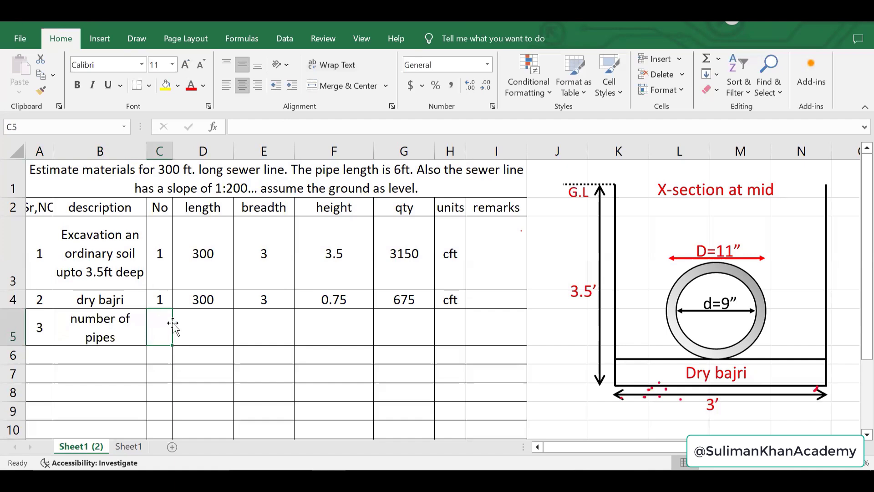
pyautogui.write('=')
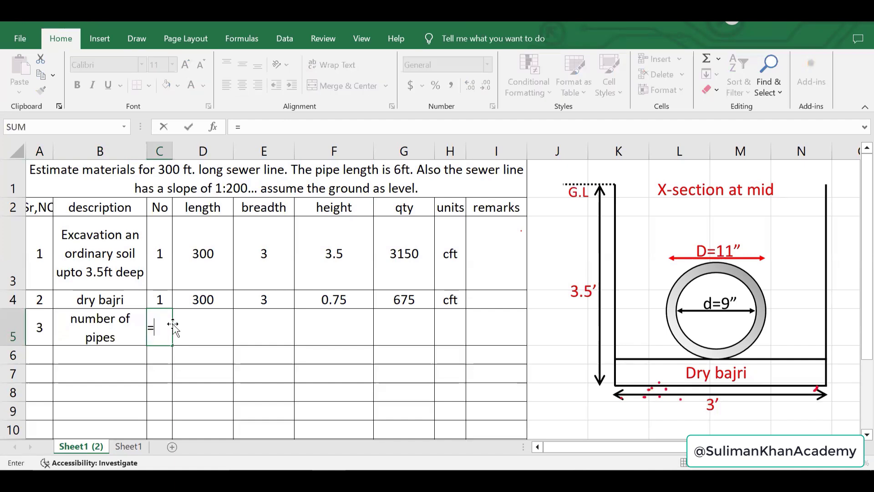
pyautogui.click(200, 301)
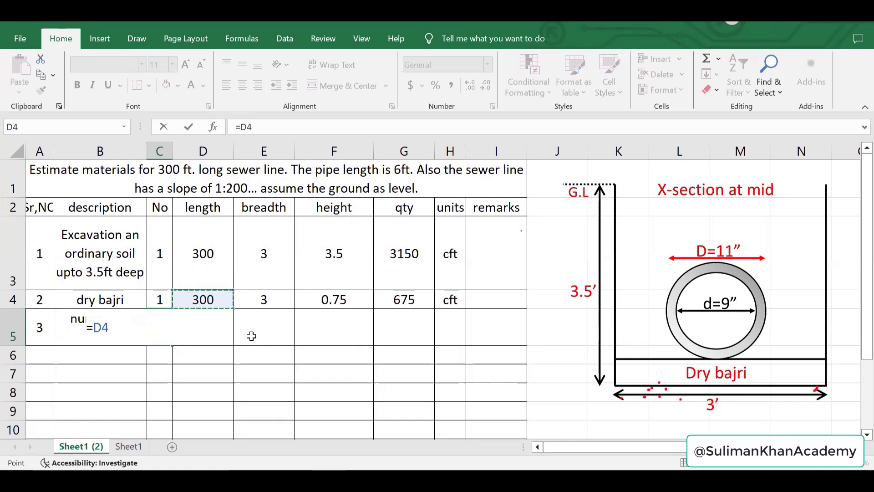
pyautogui.write('/6')
pyautogui.press('Return')
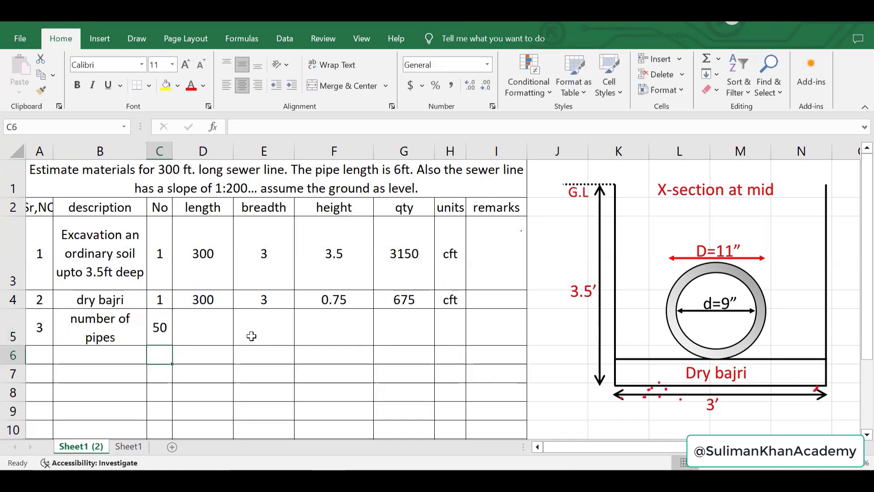
# Step: Enter the quantity 50 and the unit No's for the number of pipes row
pyautogui.click(419, 336)
pyautogui.write('50')
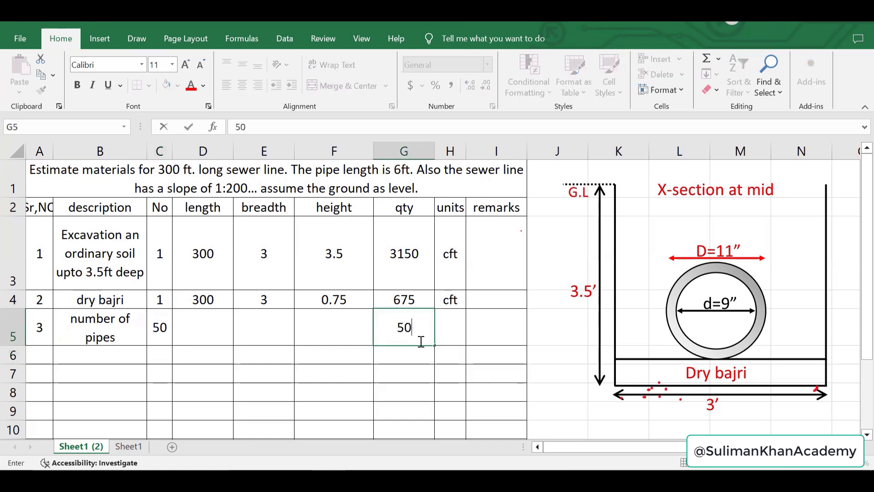
pyautogui.click(445, 325)
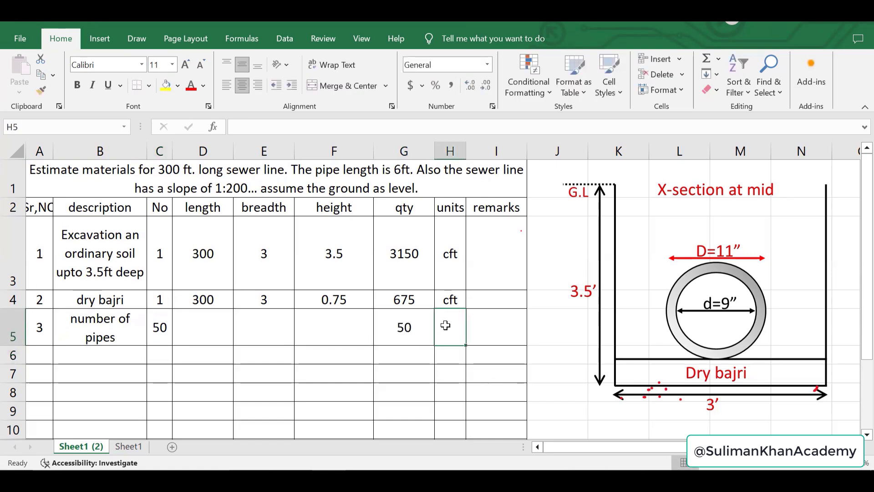
pyautogui.write("no's")
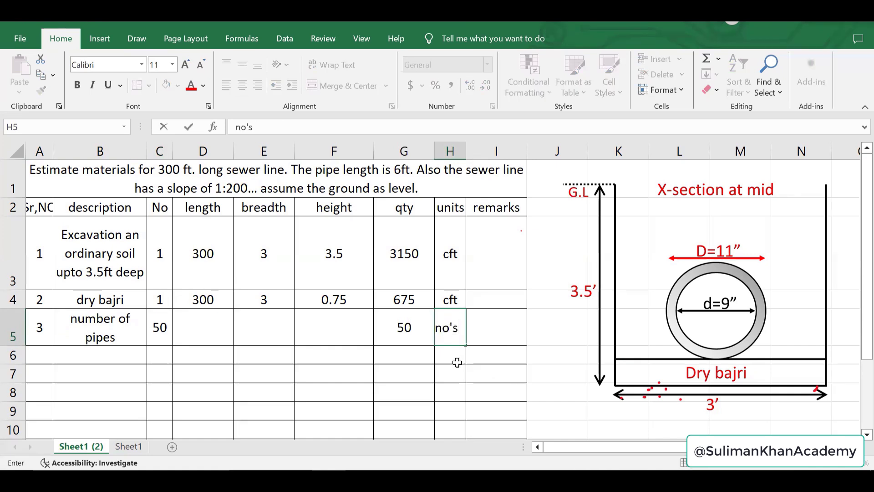
pyautogui.click(430, 369)
pyautogui.click(450, 325)
pyautogui.doubleClick(450, 325)
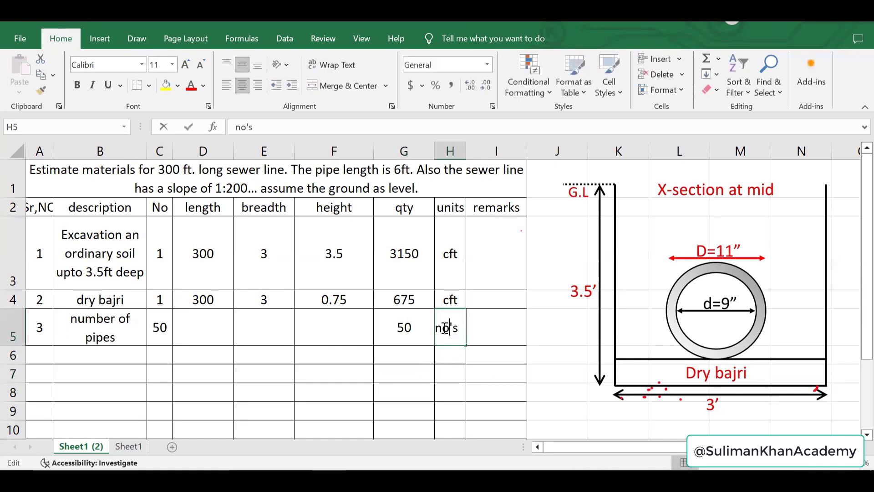
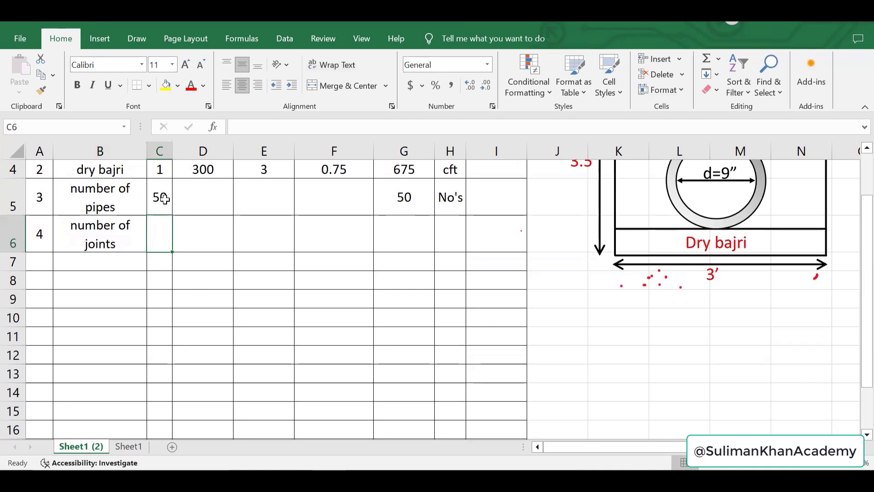
# Step: Calculate the number of joints in C6 as one less than the number of pipes, using =(C5-1)
pyautogui.write('=(')
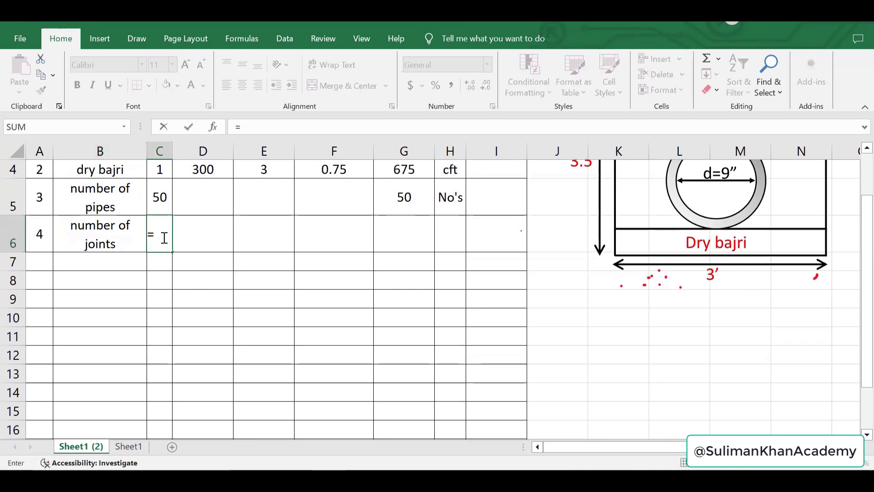
pyautogui.click(161, 197)
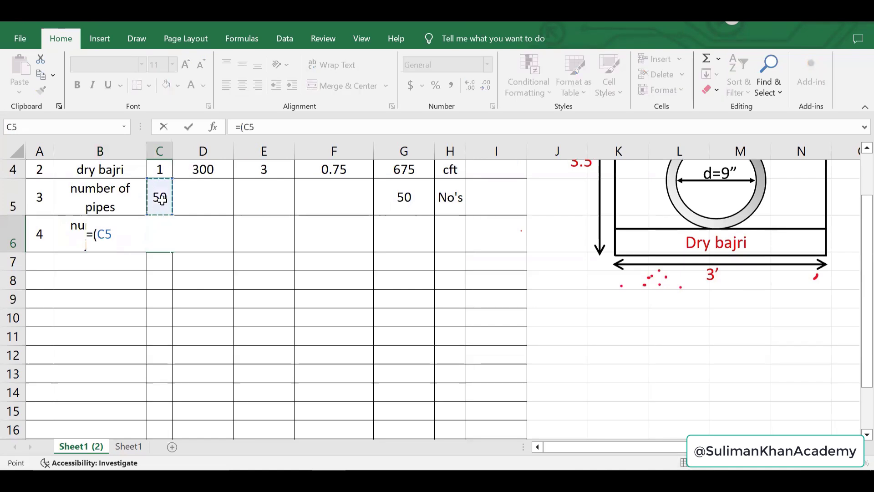
pyautogui.write('_')
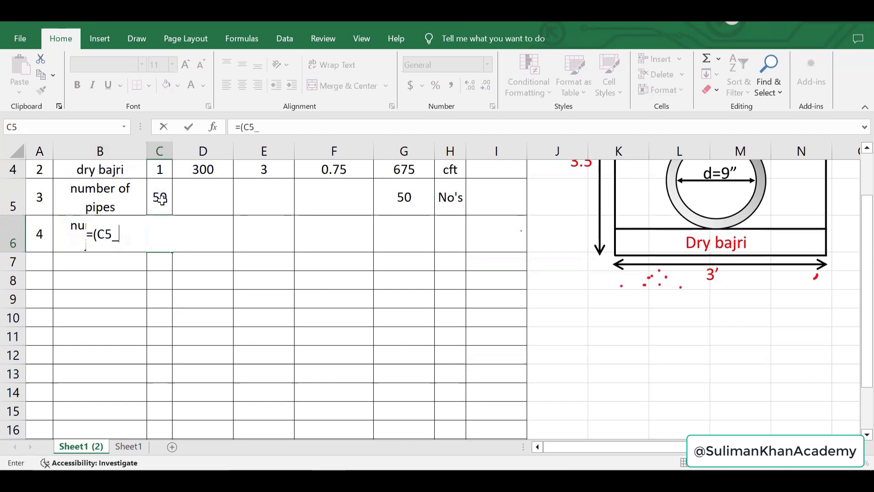
pyautogui.press('BackSpace')
pyautogui.write('-1')
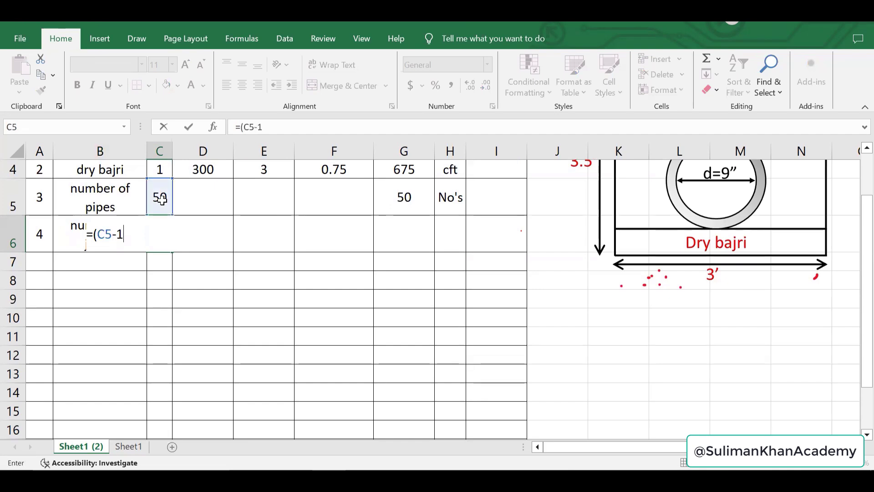
pyautogui.write(')')
pyautogui.press('Return')
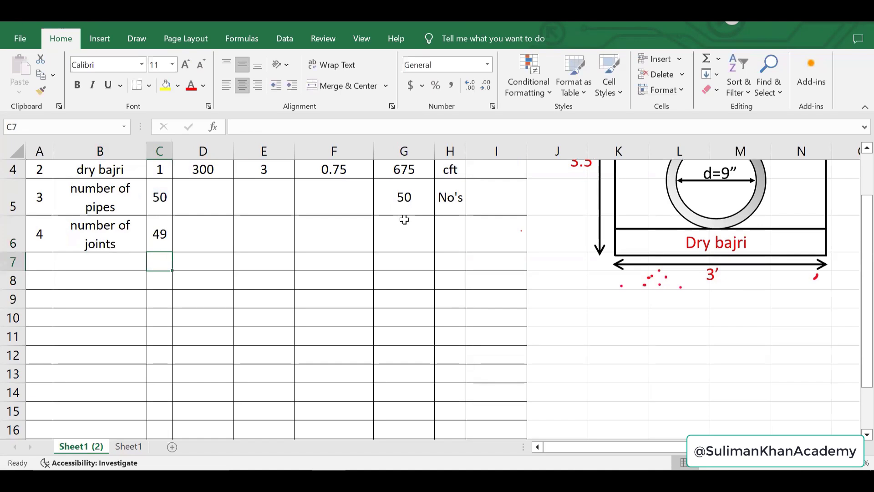
# Step: Enter the quantity 49 for the number of joints row and copy the unit No's down from the pipes row
pyautogui.click(412, 239)
pyautogui.write('49')
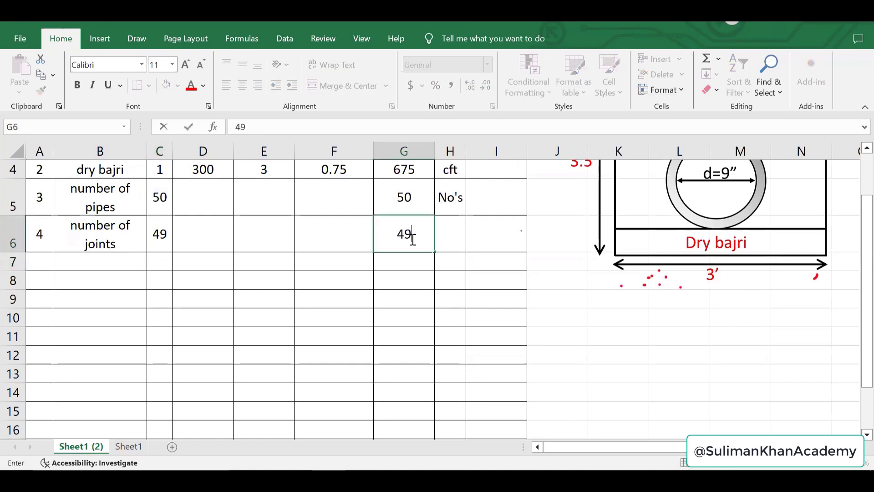
pyautogui.click(451, 201)
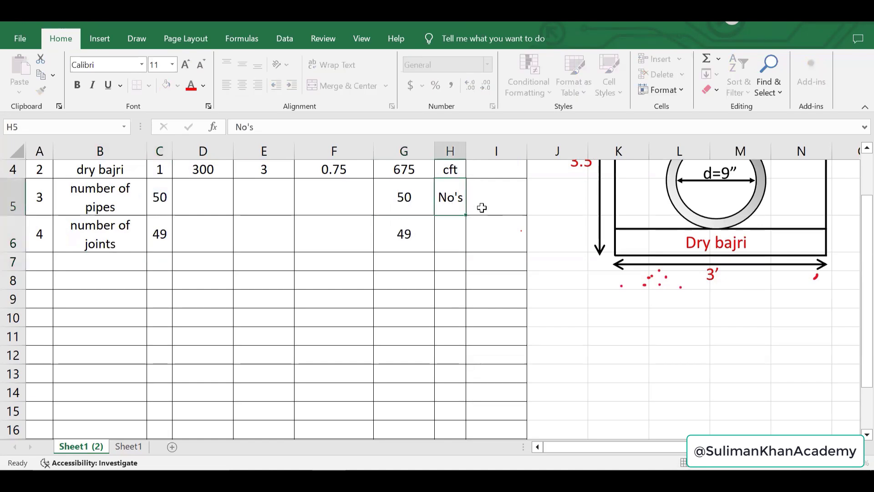
pyautogui.moveTo(451, 200); pyautogui.dragTo(450, 234)
pyautogui.hotkey('ctrl', 'd')
pyautogui.click(459, 296)
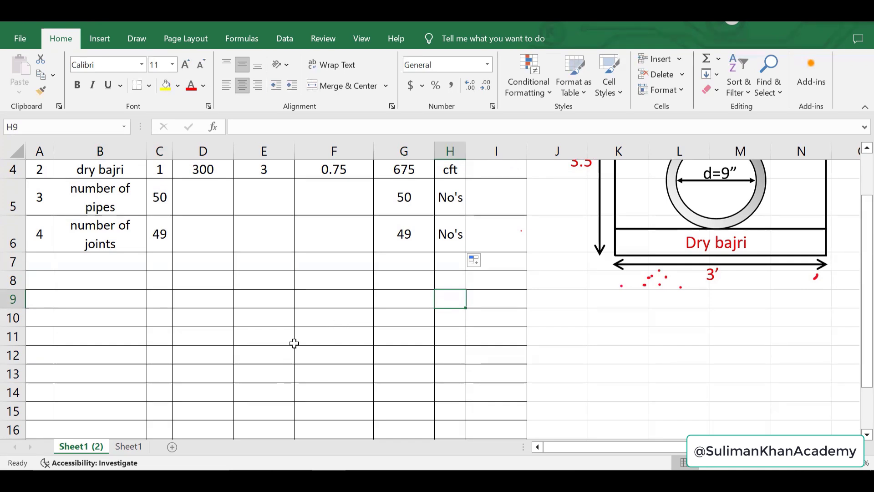
# Step: Insert a cylinder shape about 0.98" high and 0.63" wide, rotate it onto its side and place it around D10 to E12
pyautogui.click(93, 40)
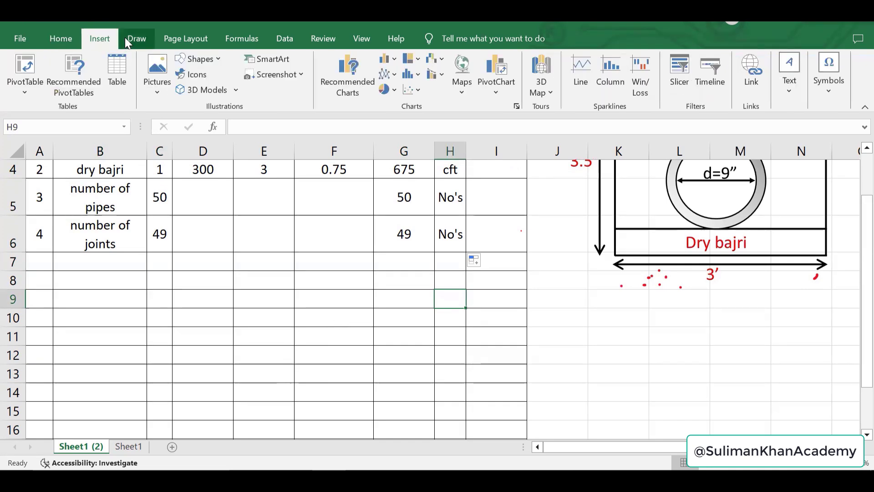
pyautogui.click(200, 59)
pyautogui.click(320, 211)
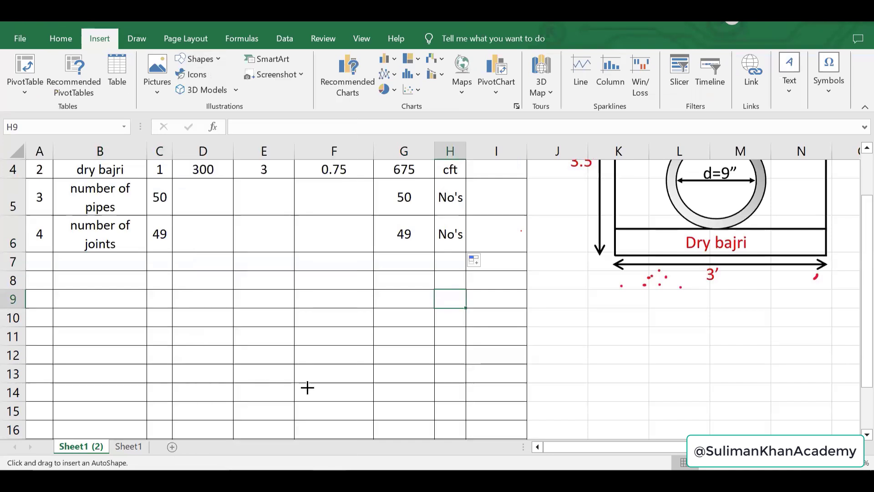
pyautogui.moveTo(197, 333)
pyautogui.mouseDown()
pyautogui.moveTo(336, 386)
pyautogui.moveTo(255, 424)
pyautogui.mouseUp()
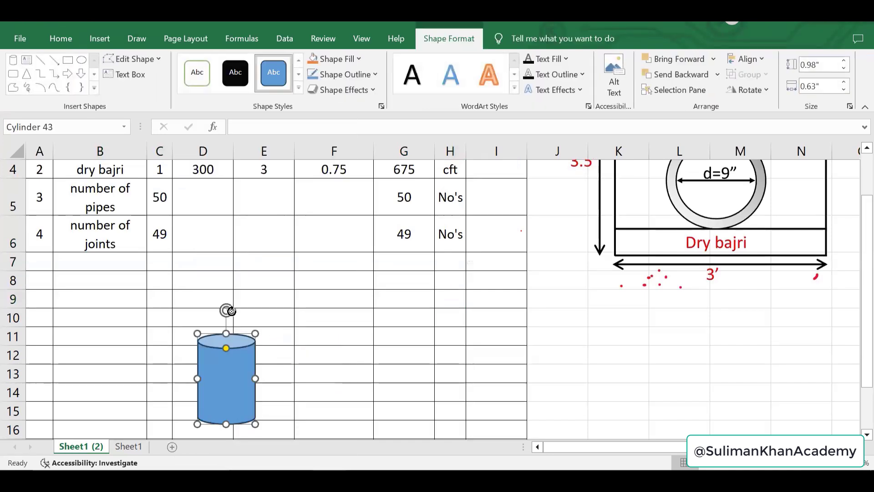
pyautogui.moveTo(229, 311)
pyautogui.mouseDown()
pyautogui.moveTo(138, 351)
pyautogui.moveTo(127, 388)
pyautogui.moveTo(157, 381)
pyautogui.mouseUp()
pyautogui.moveTo(219, 382); pyautogui.dragTo(224, 336)
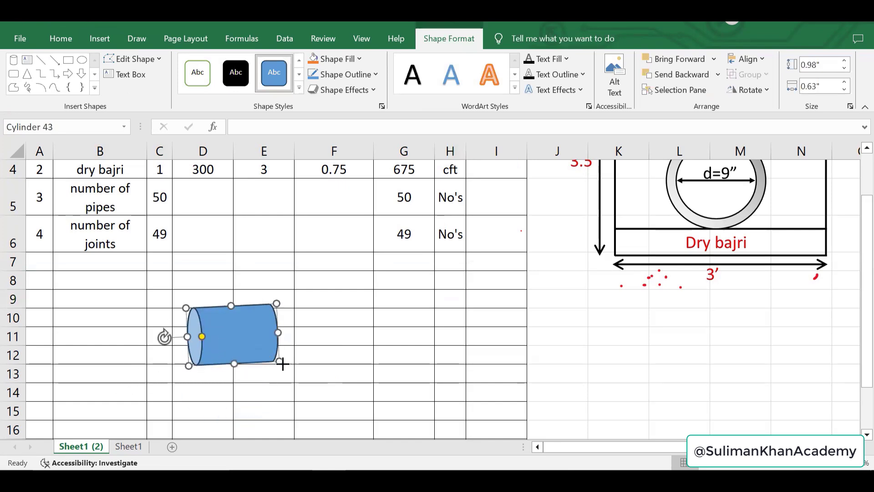
# Step: Resize the cylinder to about 1.23" by 0.58" in an orange style and duplicate it into a row of four end-to-end pipes
pyautogui.moveTo(278, 359); pyautogui.dragTo(301, 356)
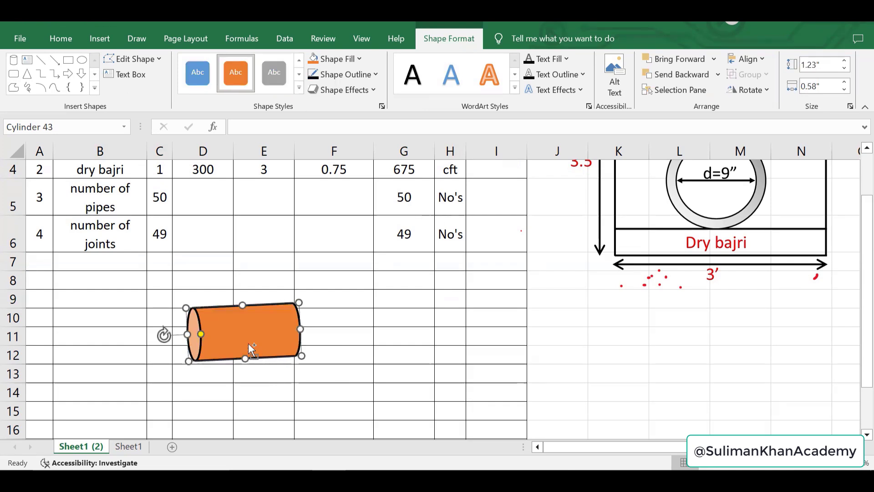
pyautogui.moveTo(241, 341)
pyautogui.mouseDown()
pyautogui.moveTo(338, 335)
pyautogui.moveTo(328, 323)
pyautogui.moveTo(517, 312)
pyautogui.mouseUp()
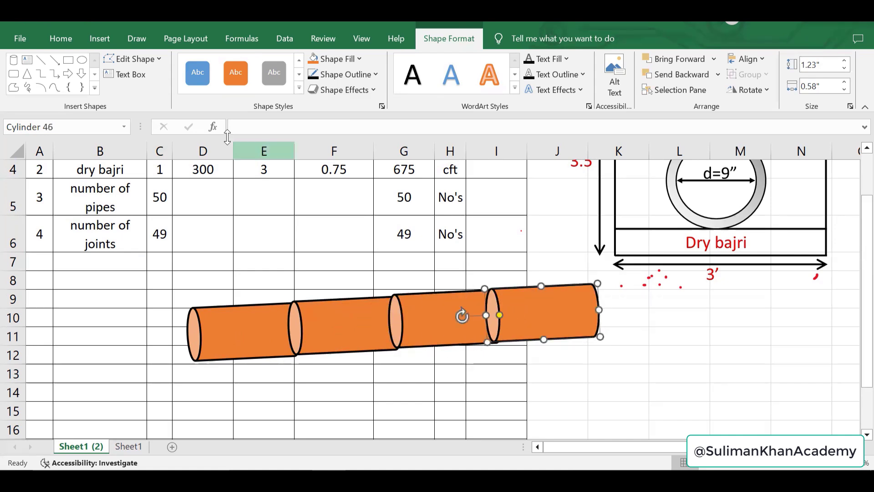
# Step: Mark the open front end of each of the four pipes with red pen ink
pyautogui.click(148, 38)
pyautogui.click(157, 73)
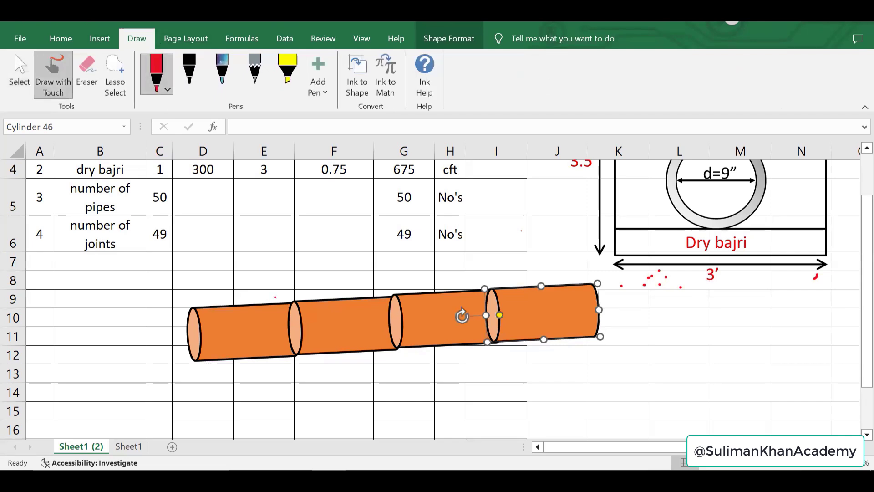
pyautogui.moveTo(193, 320)
pyautogui.mouseDown()
pyautogui.moveTo(193, 353)
pyautogui.moveTo(191, 337)
pyautogui.moveTo(199, 341)
pyautogui.mouseUp()
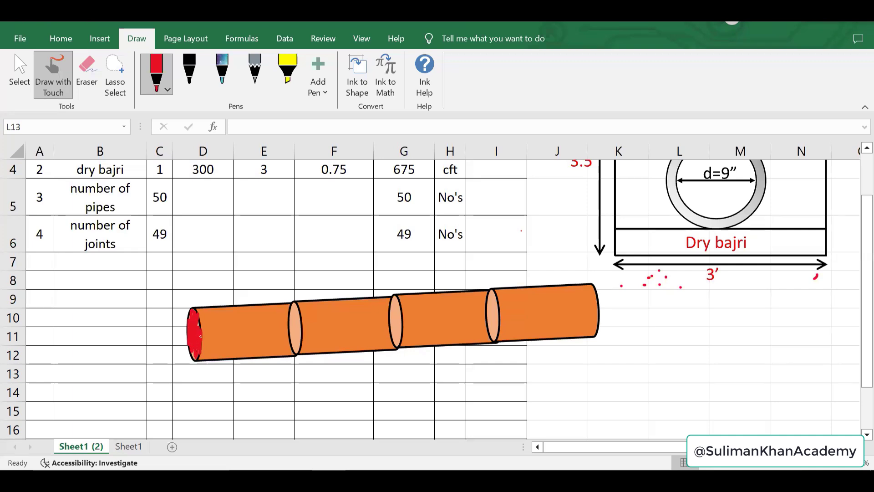
pyautogui.moveTo(294, 303)
pyautogui.mouseDown()
pyautogui.moveTo(290, 331)
pyautogui.moveTo(300, 347)
pyautogui.mouseUp()
pyautogui.moveTo(392, 305)
pyautogui.mouseDown()
pyautogui.moveTo(389, 344)
pyautogui.moveTo(396, 316)
pyautogui.mouseUp()
pyautogui.moveTo(492, 294)
pyautogui.mouseDown()
pyautogui.moveTo(485, 324)
pyautogui.moveTo(492, 328)
pyautogui.moveTo(498, 298)
pyautogui.mouseUp()
# Step: Draw two wavy red ink lines running down past the last pipe and mark that pipe's far end in red
pyautogui.moveTo(562, 258); pyautogui.dragTo(666, 374)
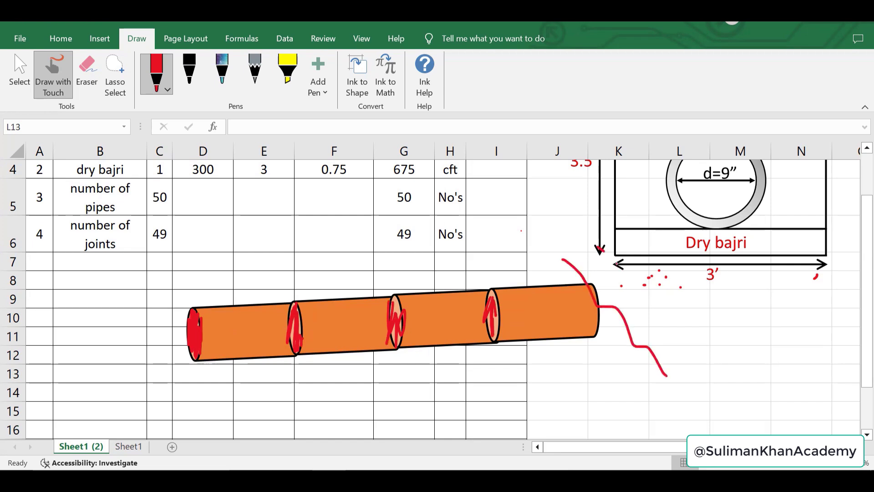
pyautogui.moveTo(597, 248); pyautogui.dragTo(727, 352)
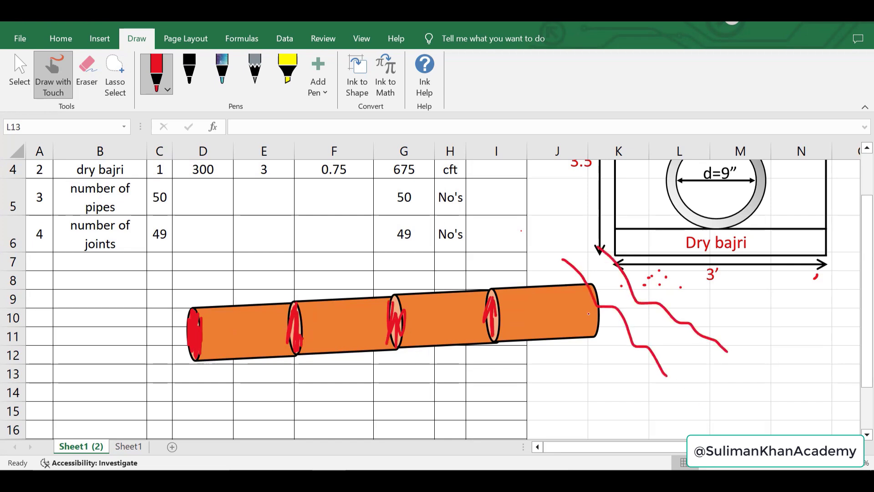
pyautogui.moveTo(594, 286); pyautogui.dragTo(597, 293)
pyautogui.moveTo(566, 318); pyautogui.dragTo(606, 311)
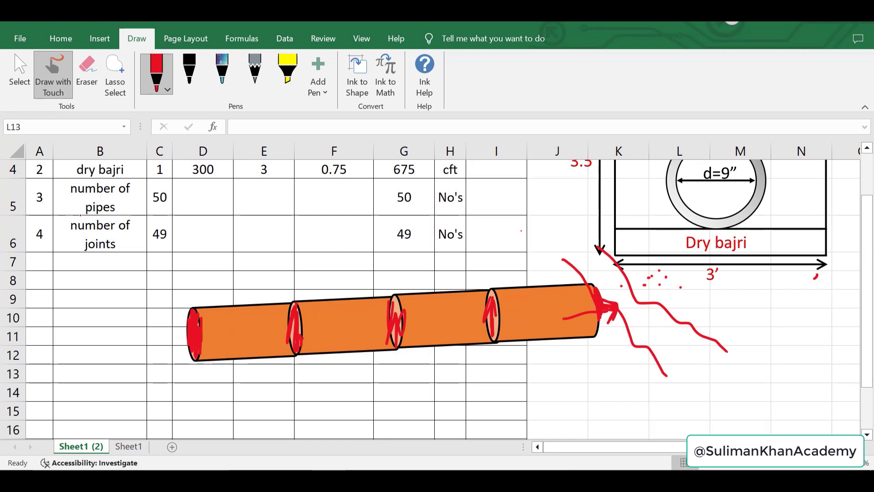
# Step: Stop inking and undo all the red pen marks and the orange pipe shapes below the table
pyautogui.click(20, 72)
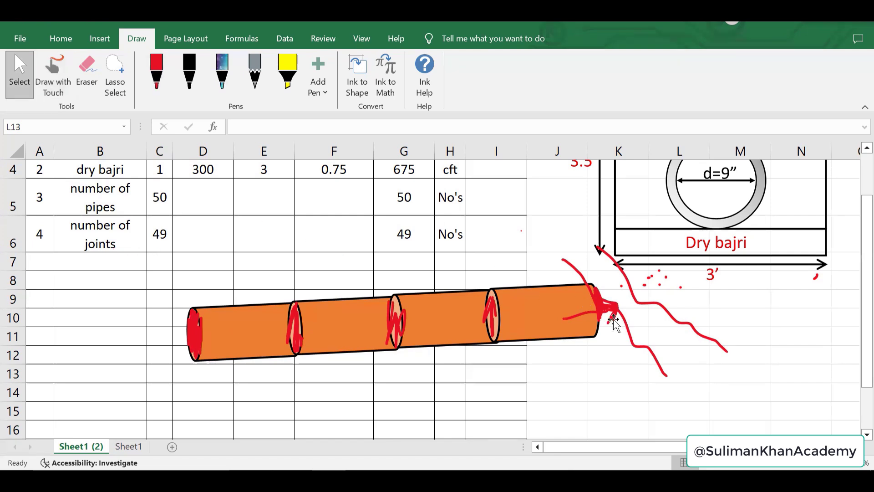
pyautogui.hotkey('ctrl', 'z')
pyautogui.hotkey('ctrl', 'z')
pyautogui.hotkey('ctrl', 'z')
pyautogui.hotkey('ctrl', 'z')
pyautogui.hotkey('ctrl', 'z')
pyautogui.hotkey('ctrl', 'z')
pyautogui.hotkey('ctrl', 'z')
pyautogui.hotkey('ctrl', 'z')
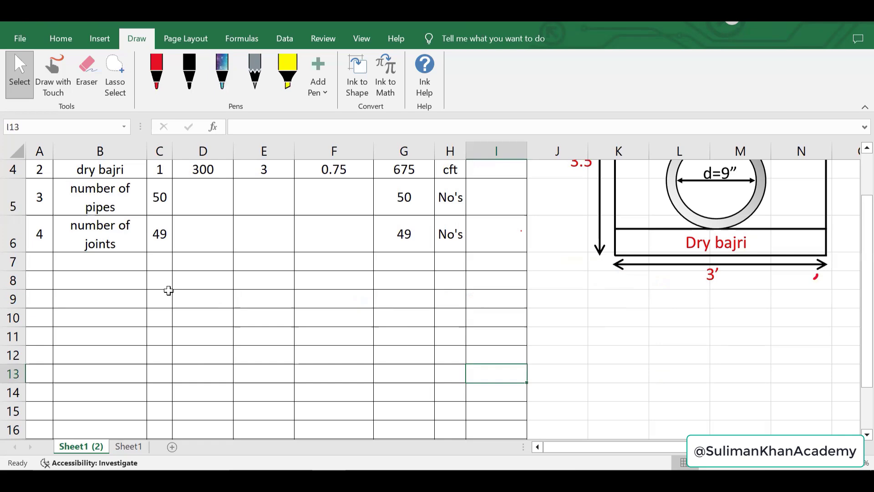
# Step: Start row 7 of the table with serial number 5 and the description refilling of trench
pyautogui.scroll(3, 181, 288)
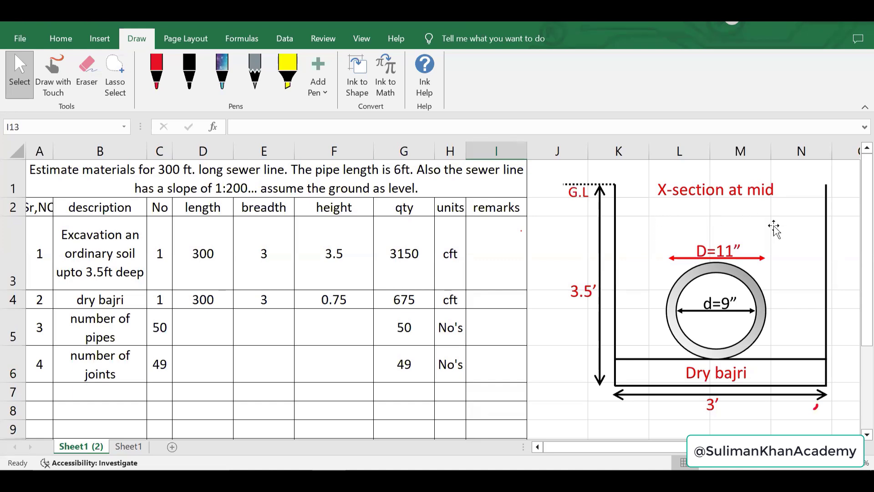
pyautogui.click(42, 390)
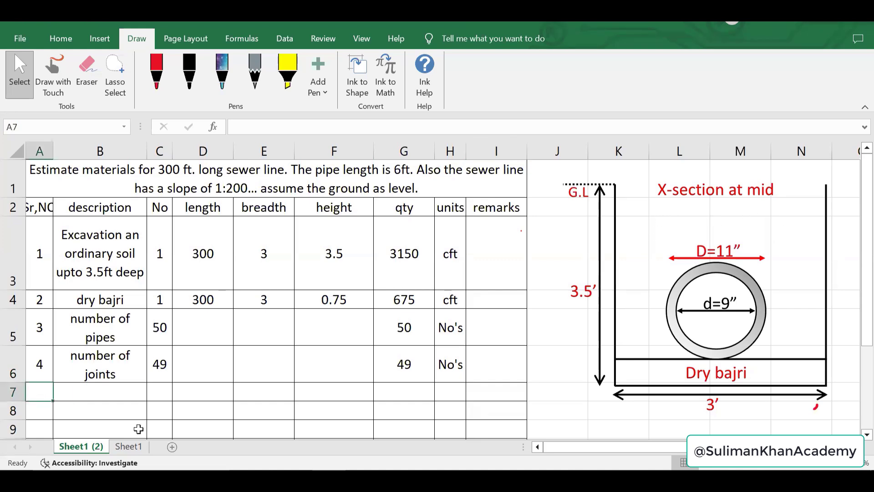
pyautogui.write('5')
pyautogui.click(110, 394)
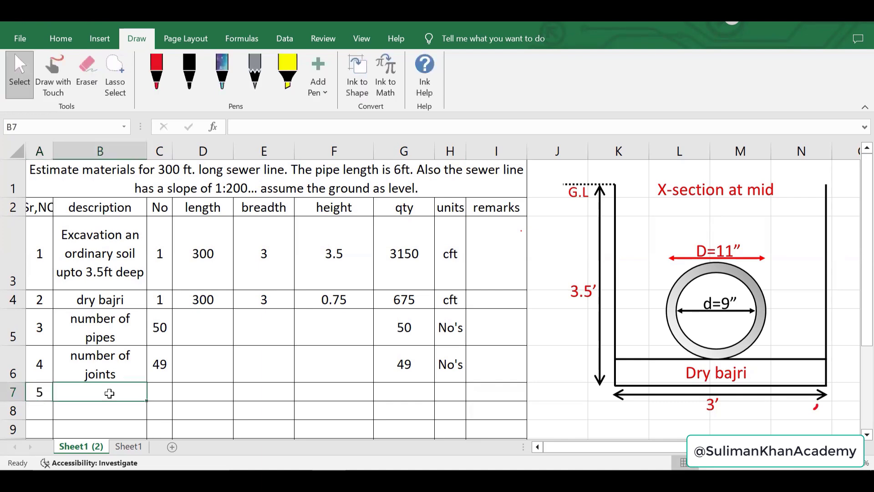
pyautogui.write('reflling of ')
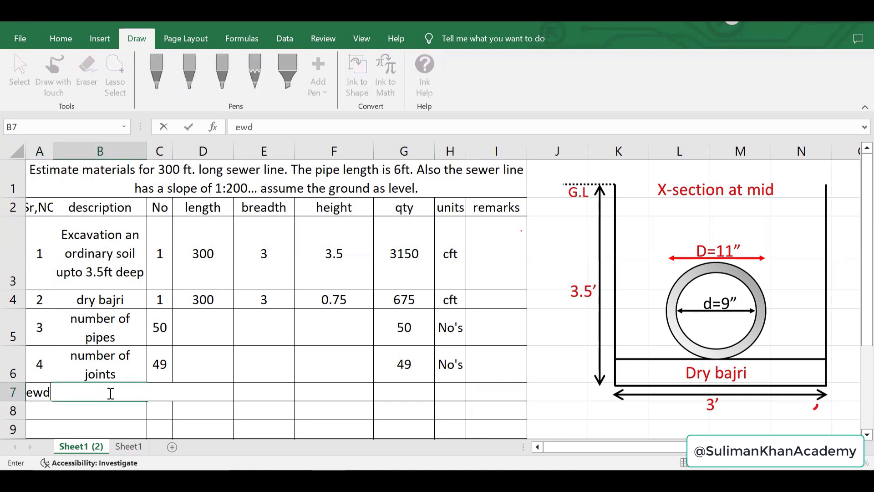
pyautogui.write('trench')
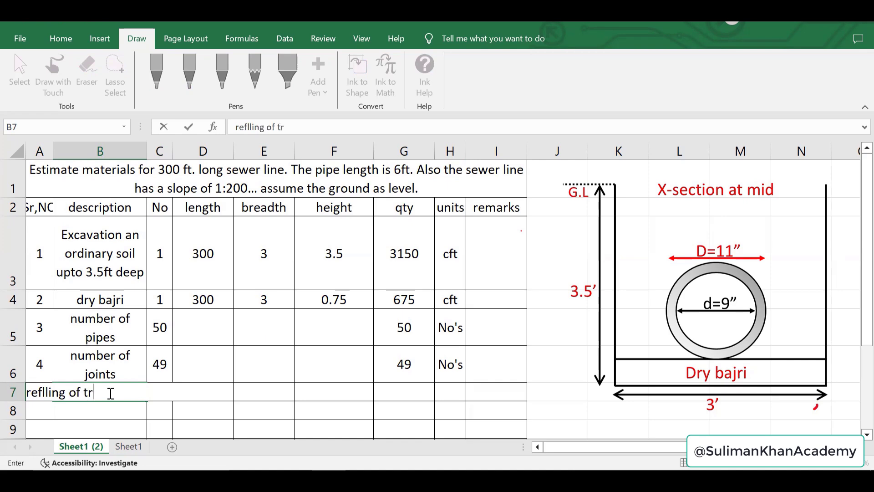
pyautogui.press('Tab')
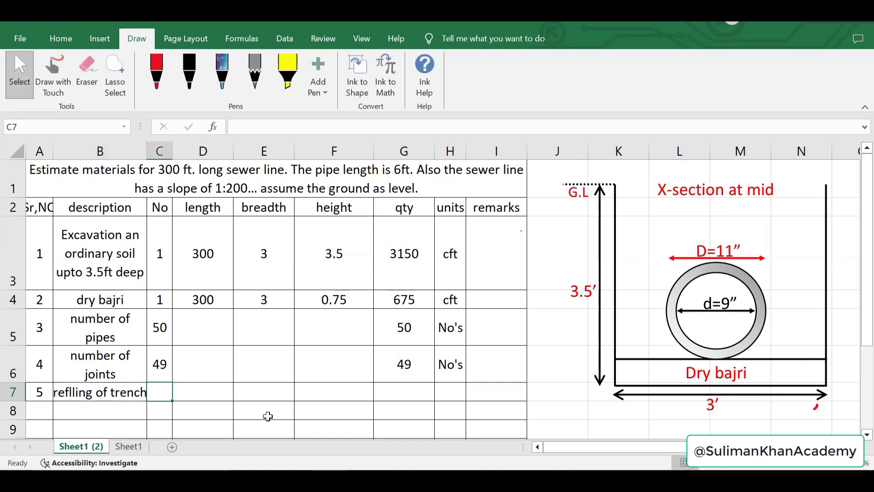
# Step: Enter 1 as the number and 300 as the length for the refilling of trench row
pyautogui.write('1')
pyautogui.press('Tab')
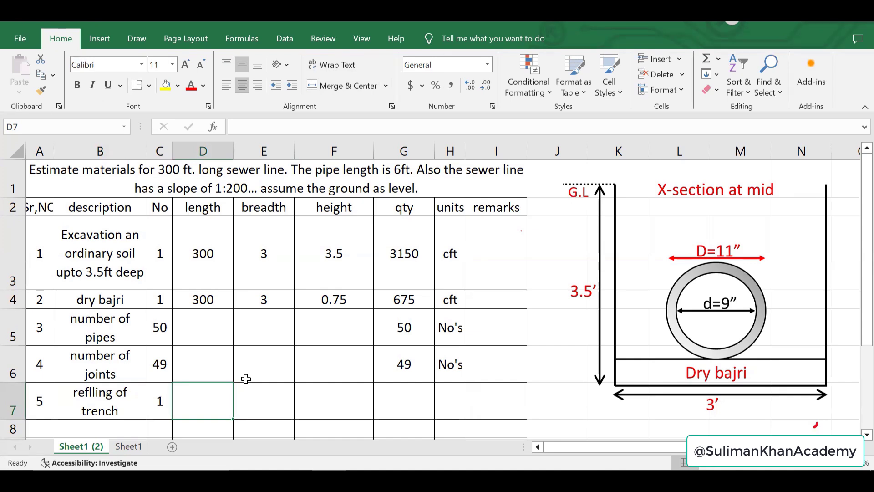
pyautogui.write('300')
pyautogui.press('Tab')
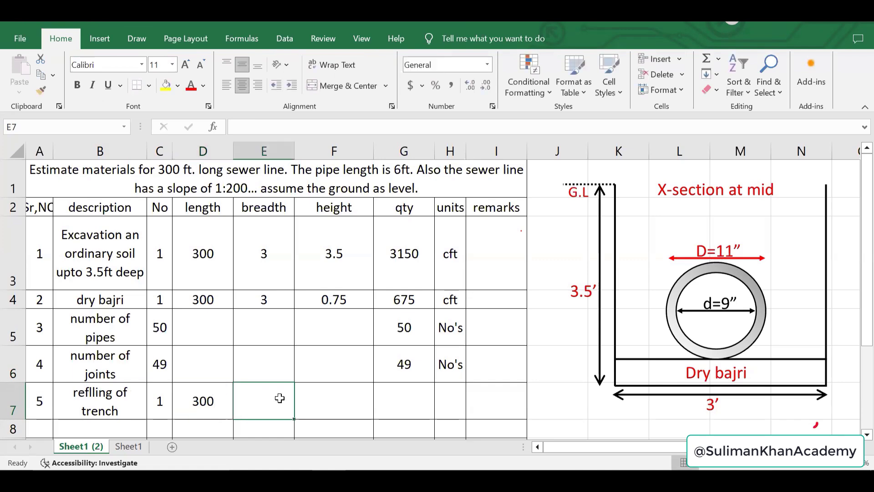
pyautogui.click(347, 403)
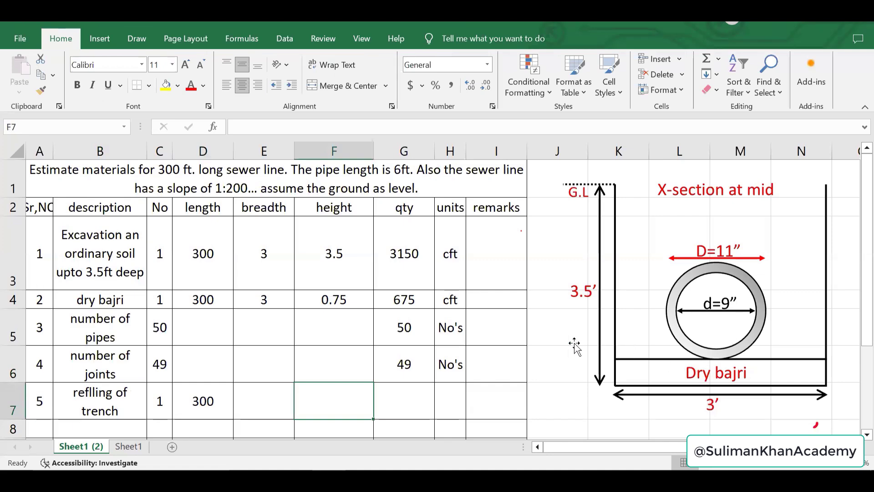
pyautogui.scroll(-2, 569, 349)
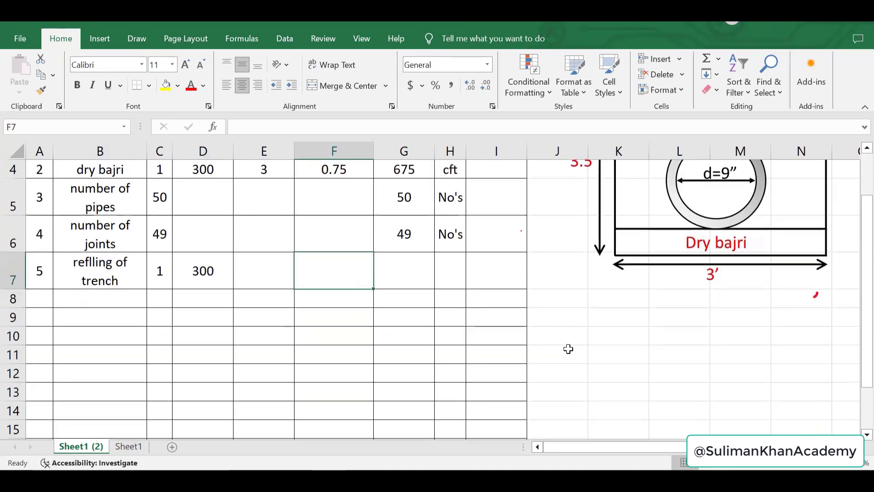
pyautogui.scroll(1, 569, 350)
pyautogui.scroll(1, 569, 349)
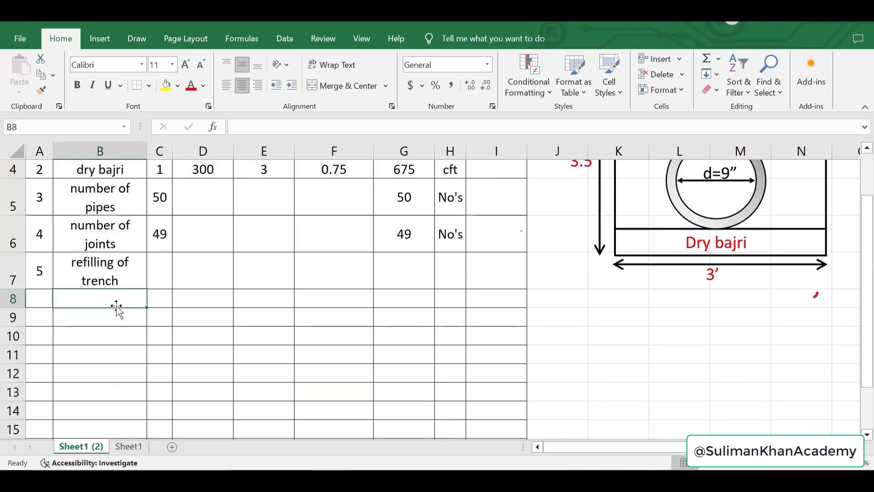
# Step: Enter the description total excavation in B8, below the refilling of trench row
pyautogui.write('total ')
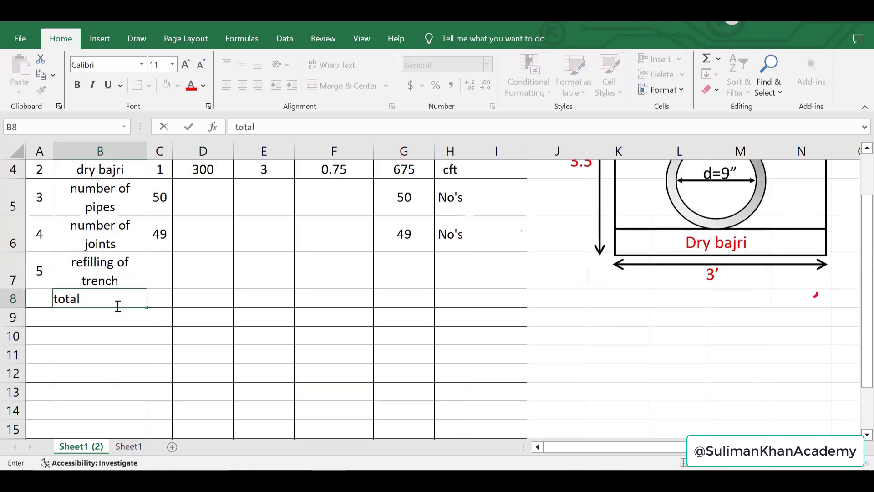
pyautogui.write('excavation')
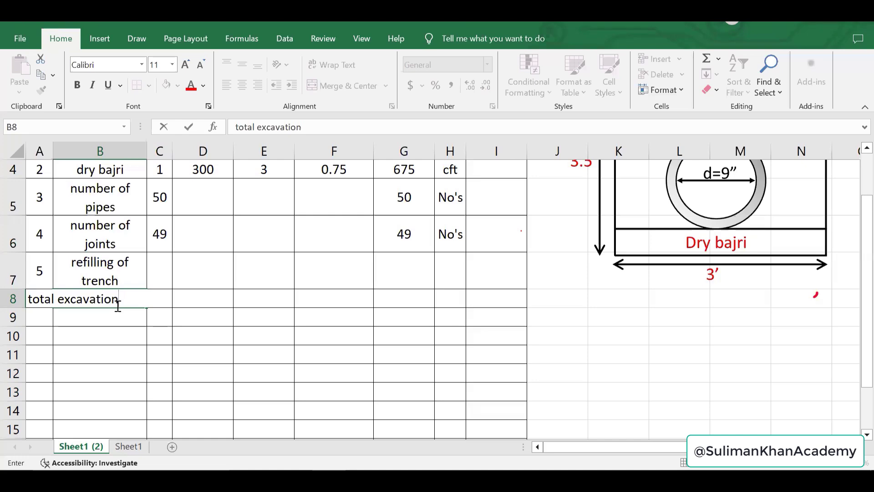
pyautogui.scroll(1, 349, 278)
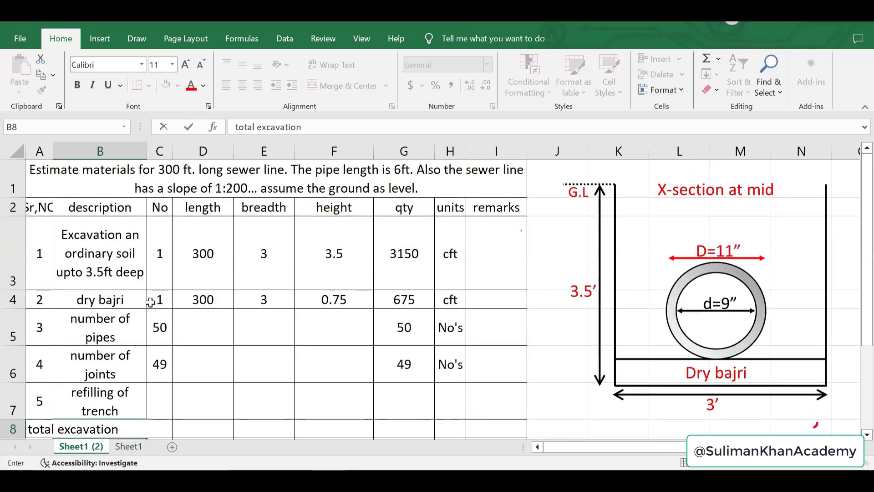
# Step: Enter the quantity 3150 and the unit cft for the total excavation row
pyautogui.click(400, 265)
pyautogui.hotkey('ctrl', 'c')
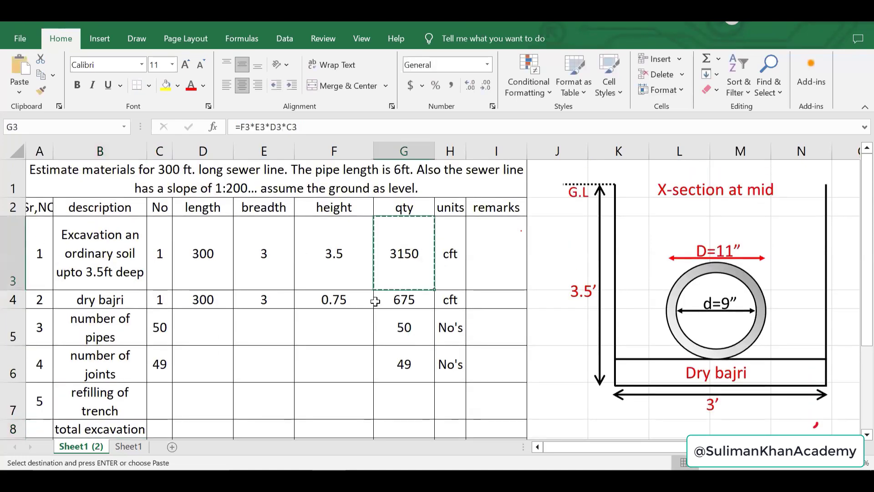
pyautogui.scroll(-2, 392, 304)
pyautogui.click(400, 207)
pyautogui.write('31')
pyautogui.scroll(2, 404, 428)
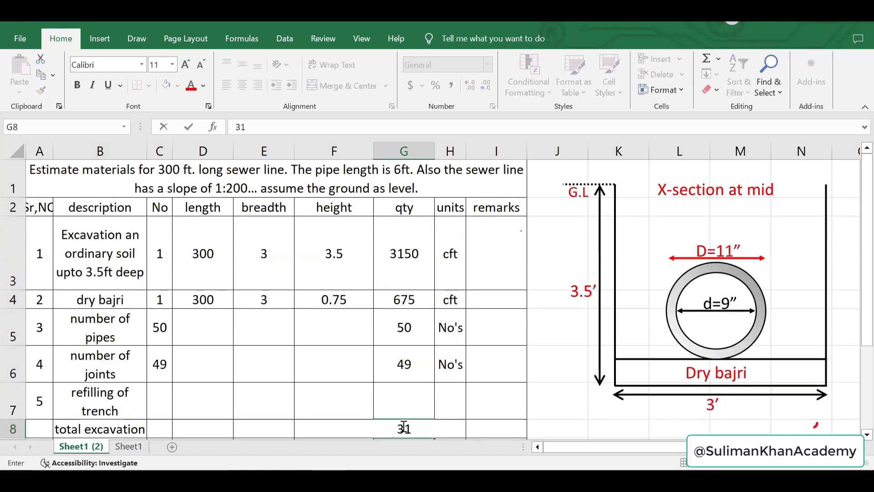
pyautogui.write('50')
pyautogui.click(450, 428)
pyautogui.write('cft')
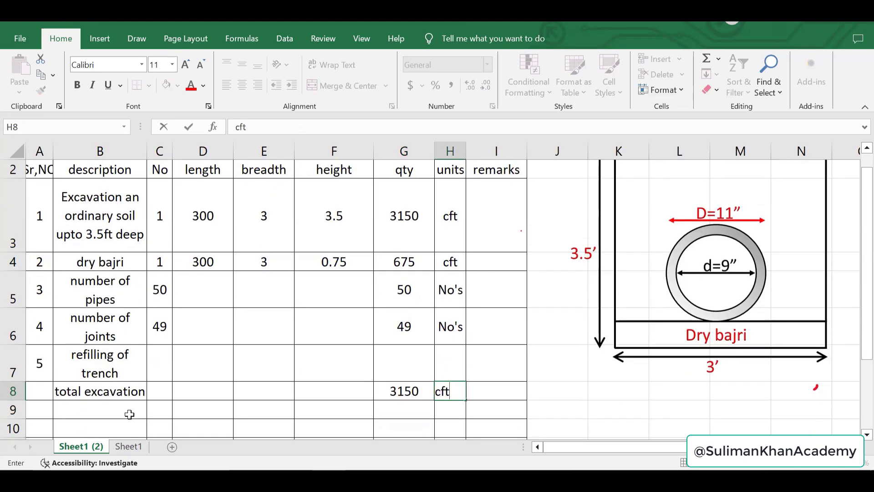
# Step: Add the description pipe volume in B9 and enter 1 as its number
pyautogui.click(123, 413)
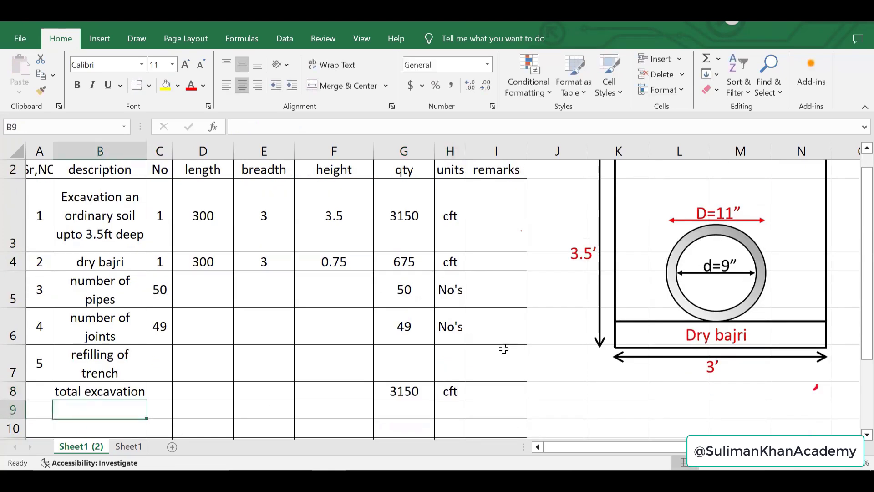
pyautogui.write('pi')
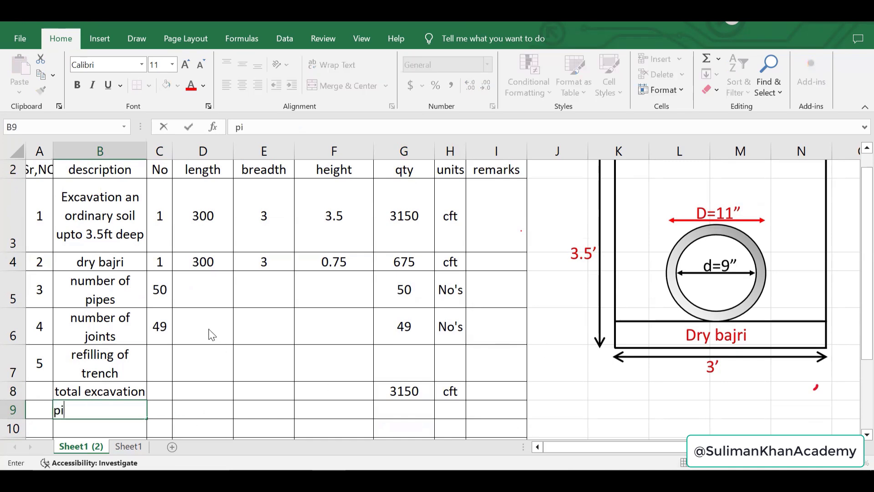
pyautogui.write('pe volume')
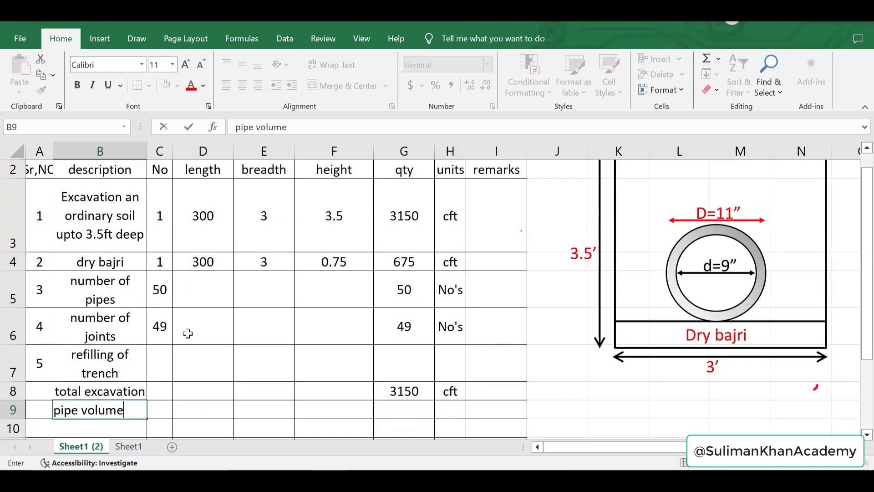
pyautogui.press('Tab')
pyautogui.write('1')
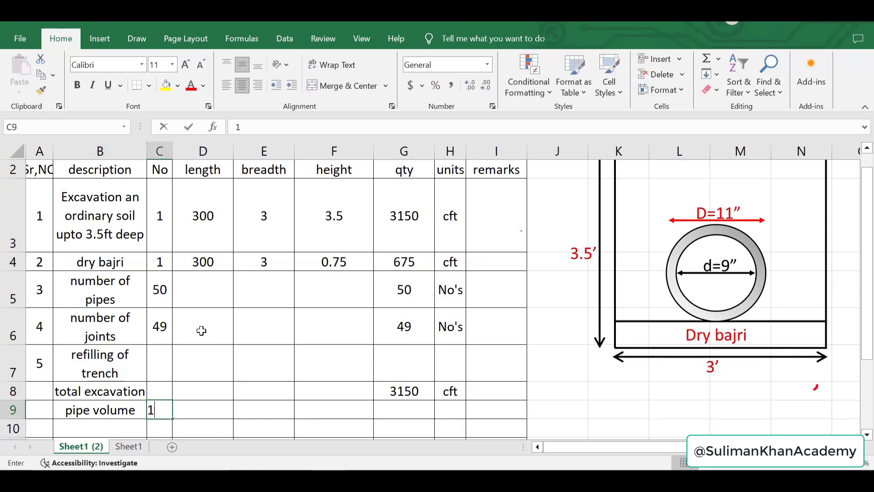
# Step: Check the number of pipes formula in C5 and enter the length 300 for the pipe volume row
pyautogui.press('Up')
pyautogui.press('Up')
pyautogui.press('Up')
pyautogui.press('Up')
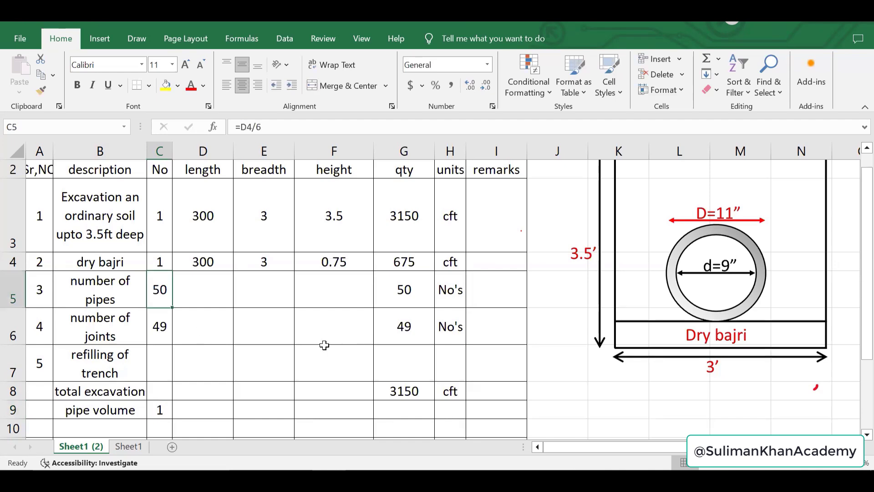
pyautogui.click(203, 415)
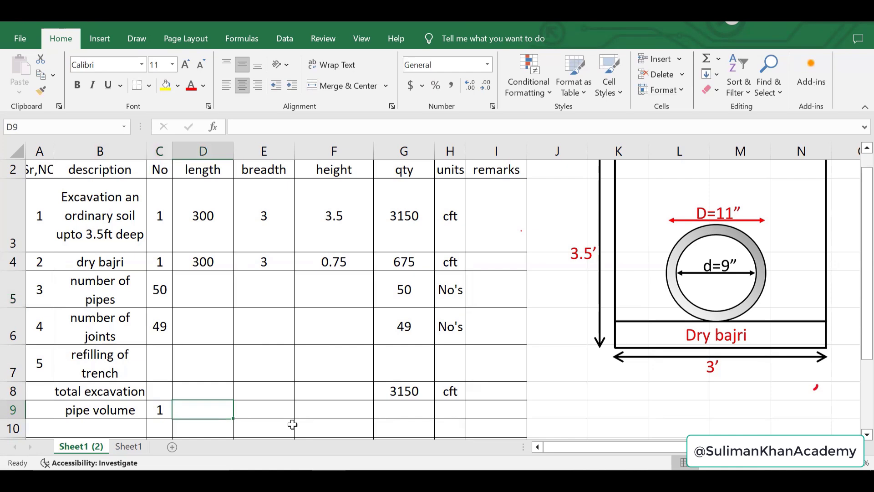
pyautogui.write('300')
# Step: Merge and center the breadth and height cells E9 and F9 of the pipe volume row
pyautogui.click(273, 412)
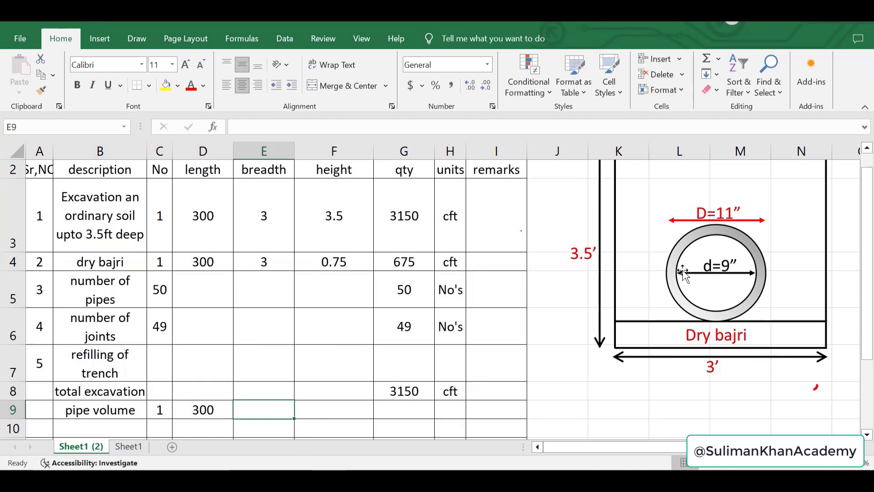
pyautogui.click(336, 408)
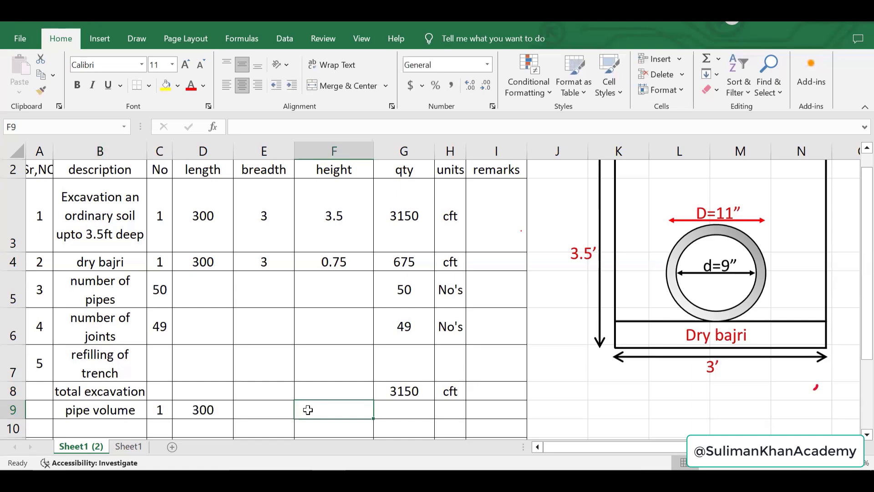
pyautogui.moveTo(314, 409); pyautogui.dragTo(283, 412)
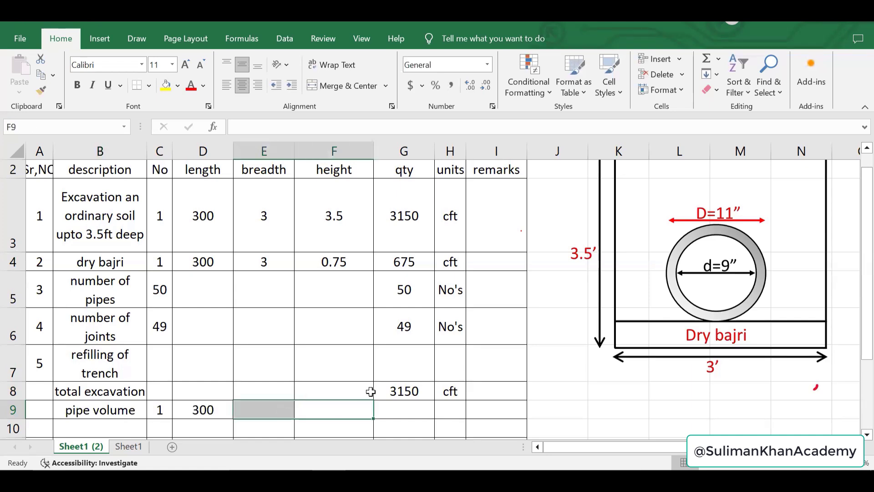
pyautogui.click(349, 88)
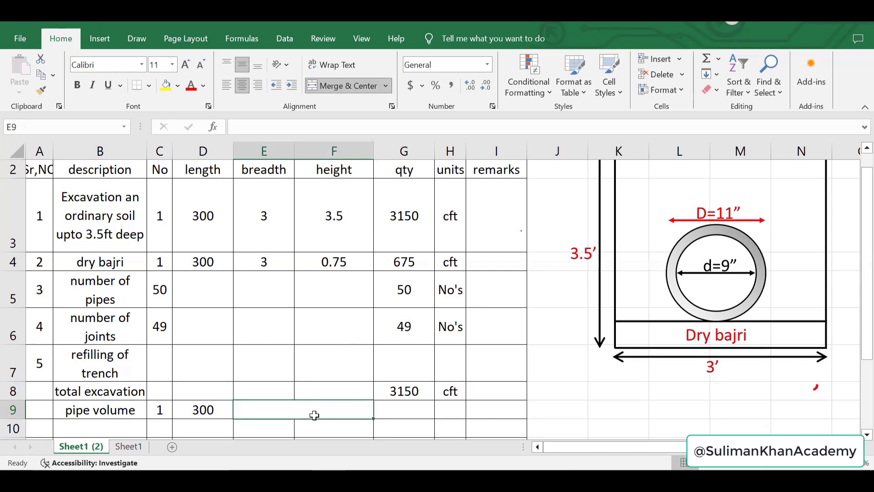
# Step: Enter the pipe's cross-sectional area in merged cell E9 with the formula =PI()*(0.9167^2)/4, accepting the suggested multiplication sign
pyautogui.scroll(-2, 305, 409)
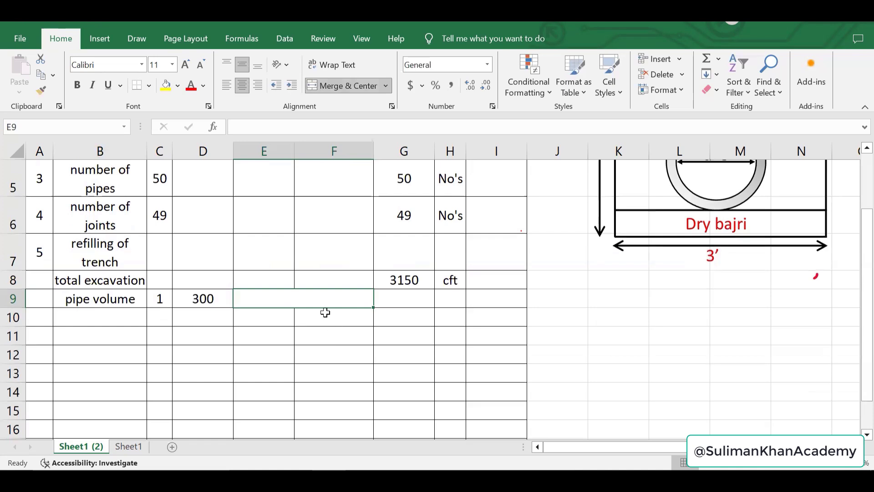
pyautogui.write('=')
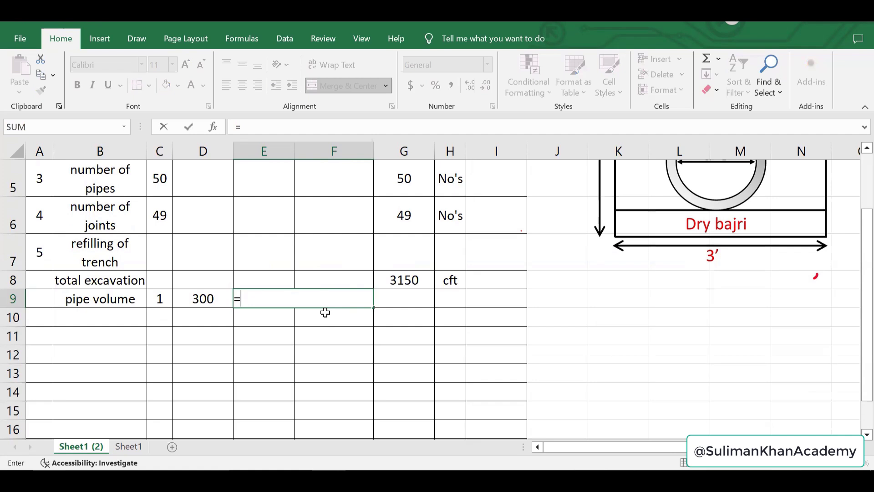
pyautogui.write('pi')
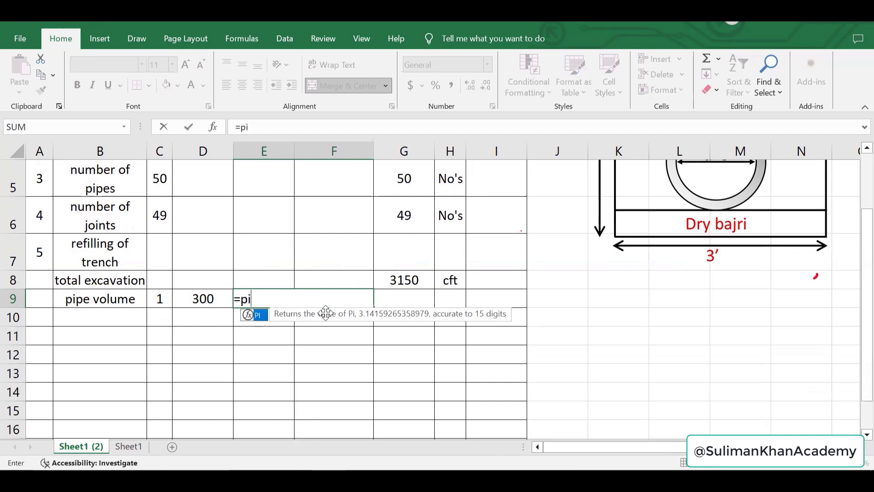
pyautogui.write('()')
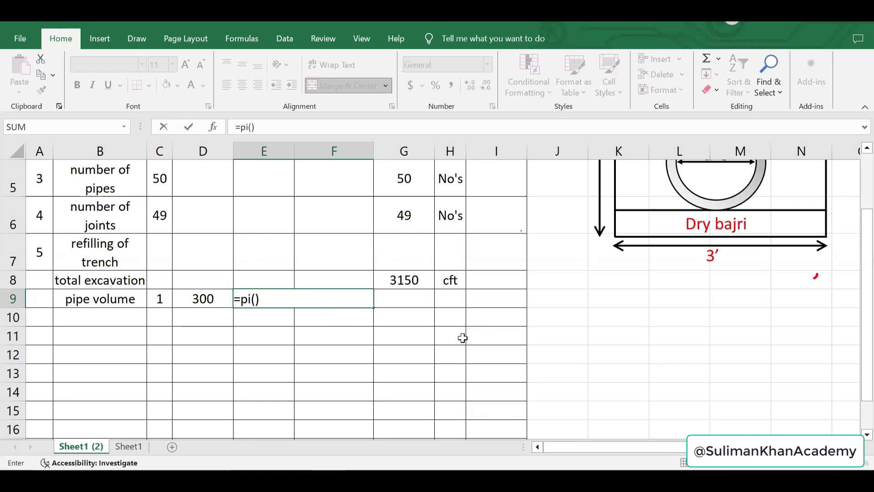
pyautogui.scroll(1, 462, 337)
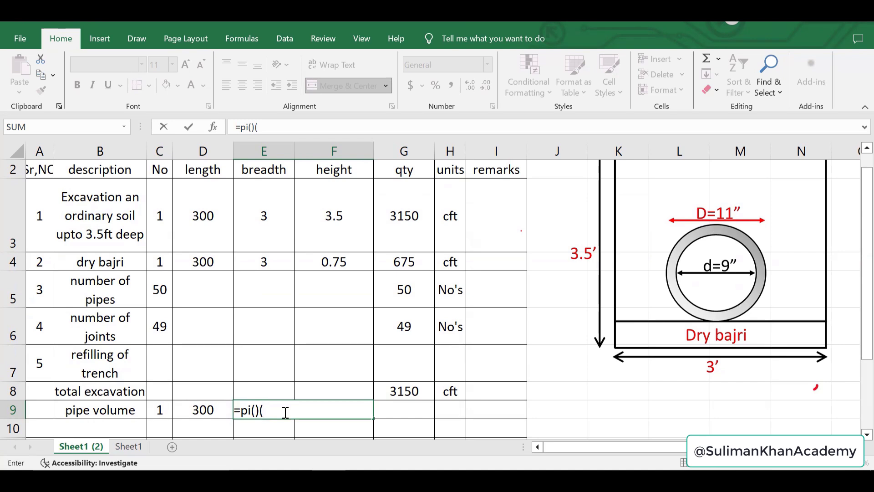
pyautogui.write('0')
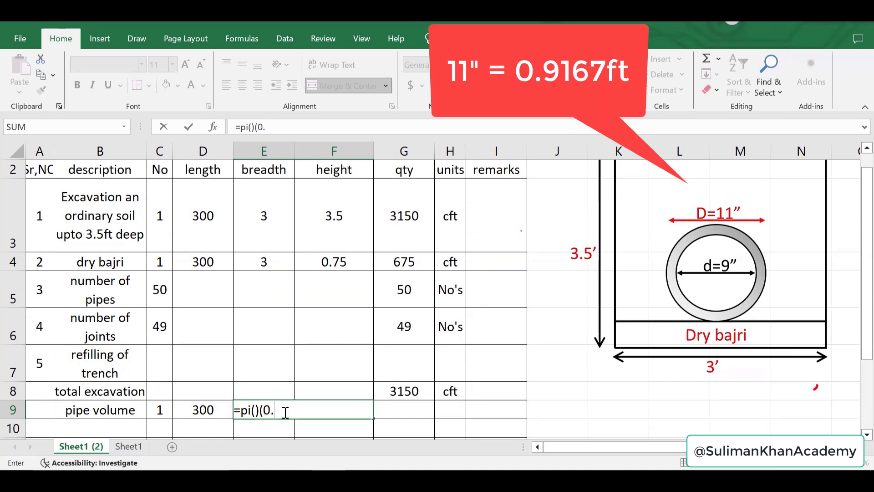
pyautogui.write('.9167^2)/4')
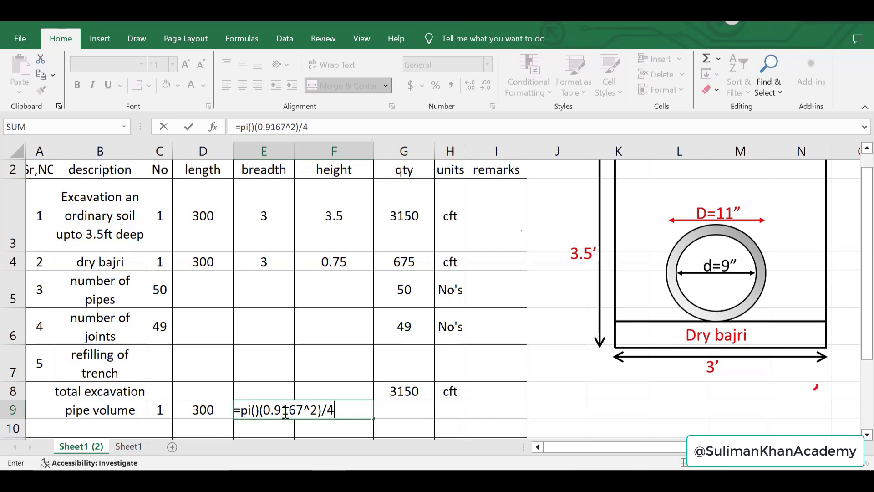
pyautogui.press('Return')
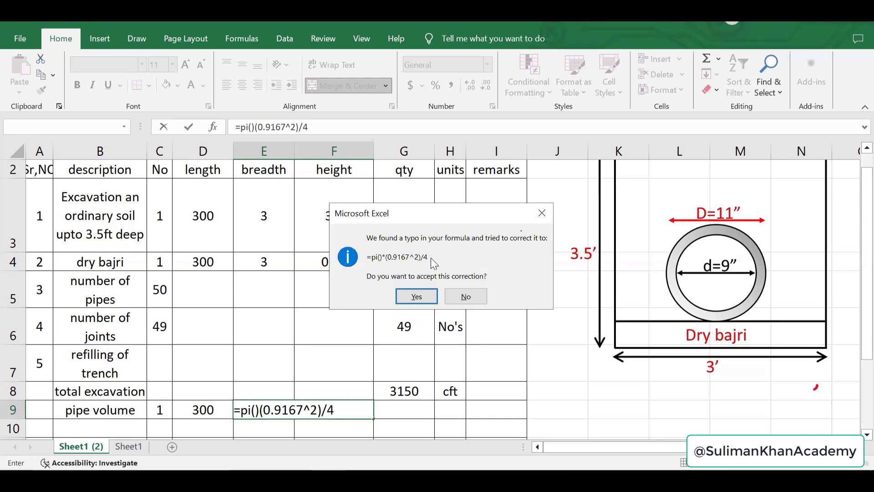
pyautogui.click(416, 297)
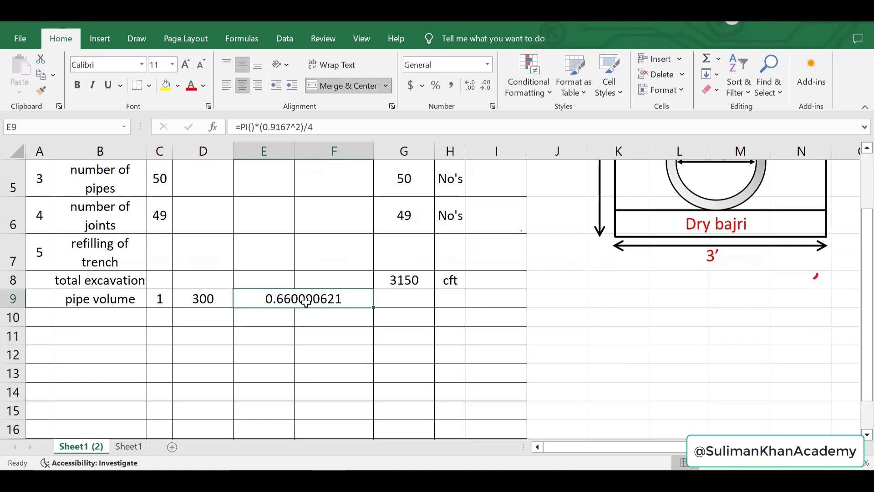
pyautogui.click(320, 315)
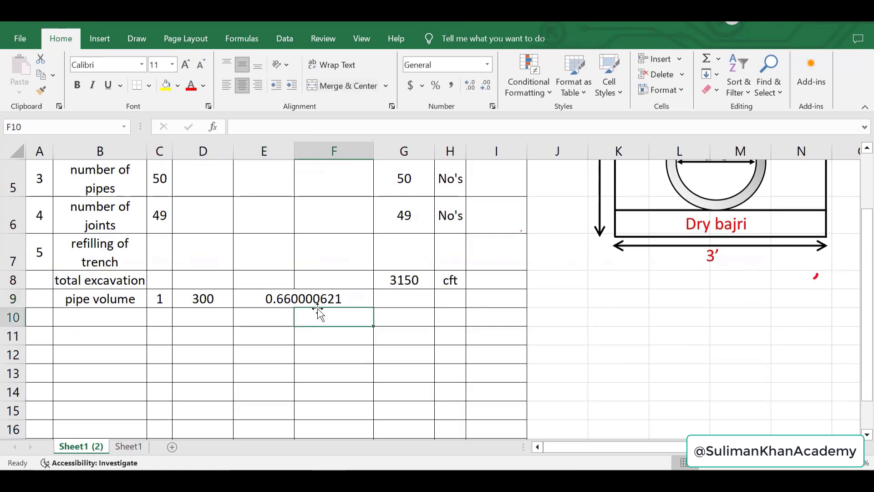
# Step: Calculate the pipe volume quantity in G9 with =E9*D9*C9 and enter cft as its unit
pyautogui.click(407, 301)
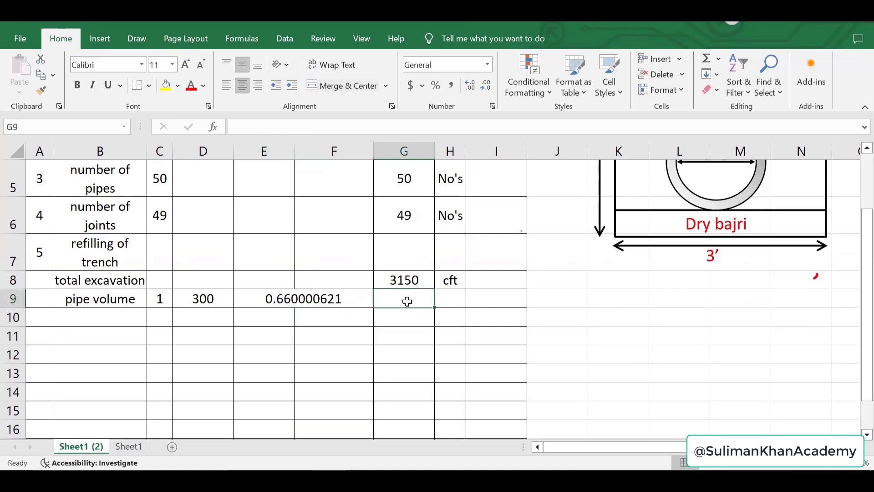
pyautogui.write('=')
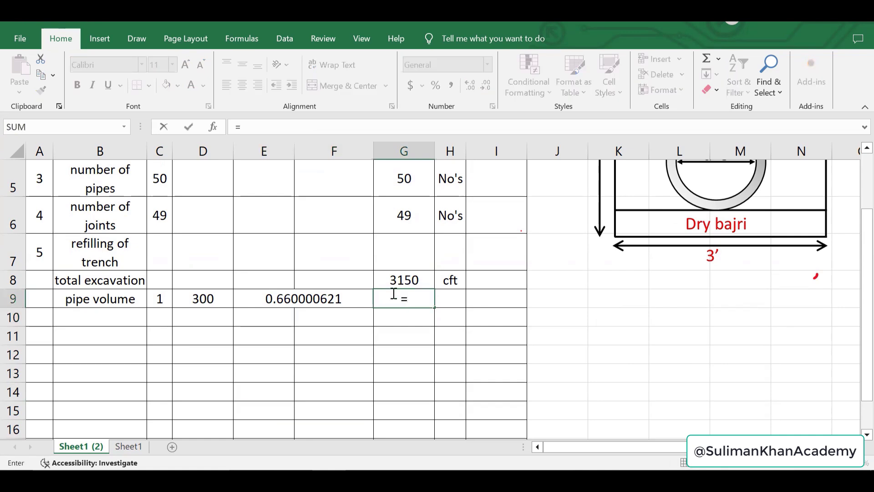
pyautogui.click(309, 299)
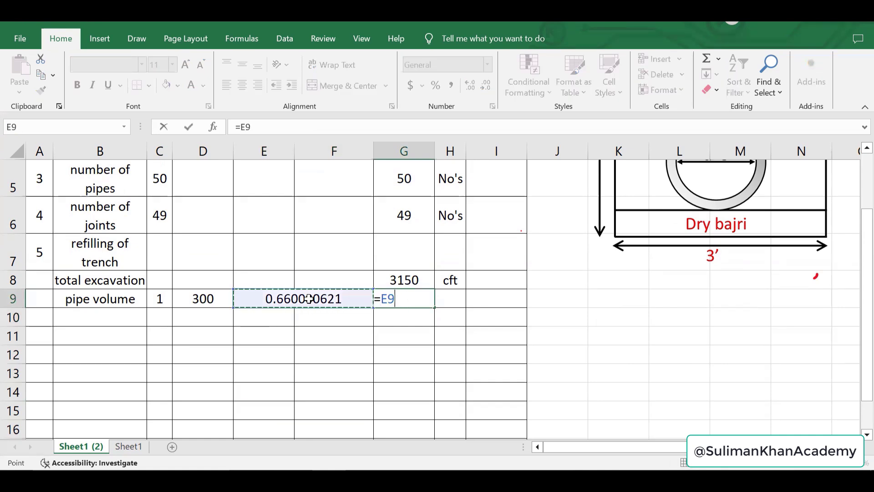
pyautogui.write('*')
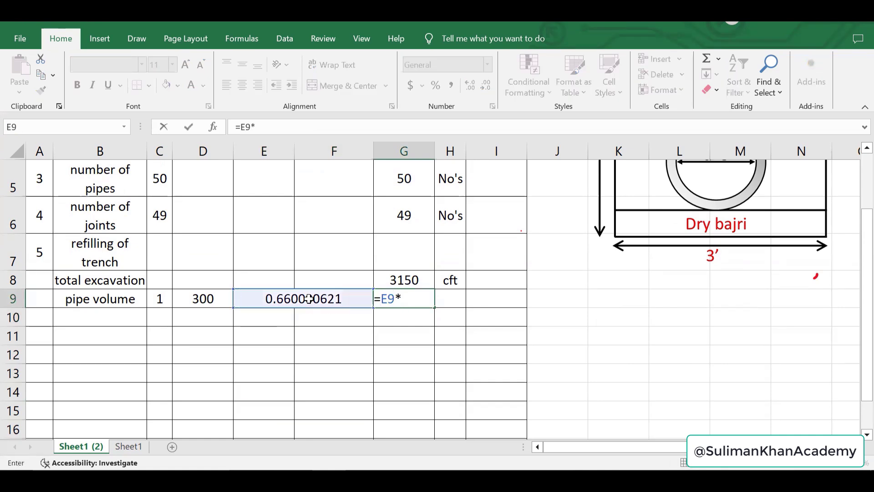
pyautogui.click(198, 298)
pyautogui.write('*')
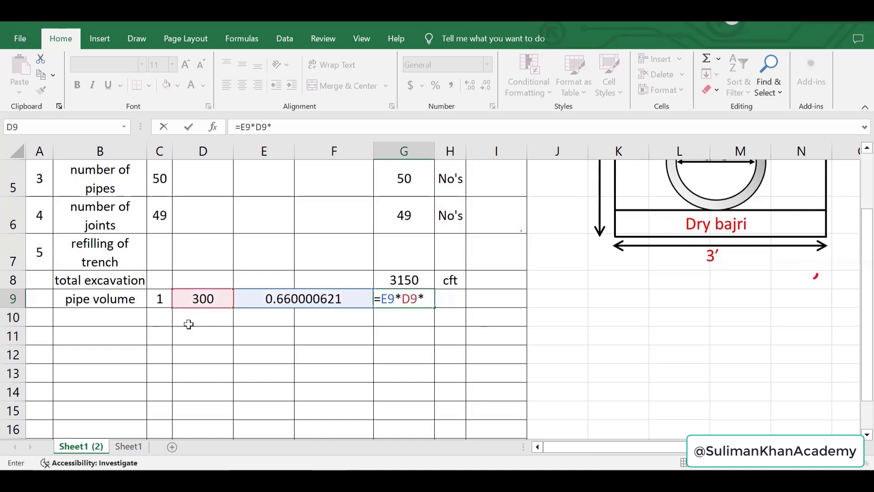
pyautogui.click(164, 298)
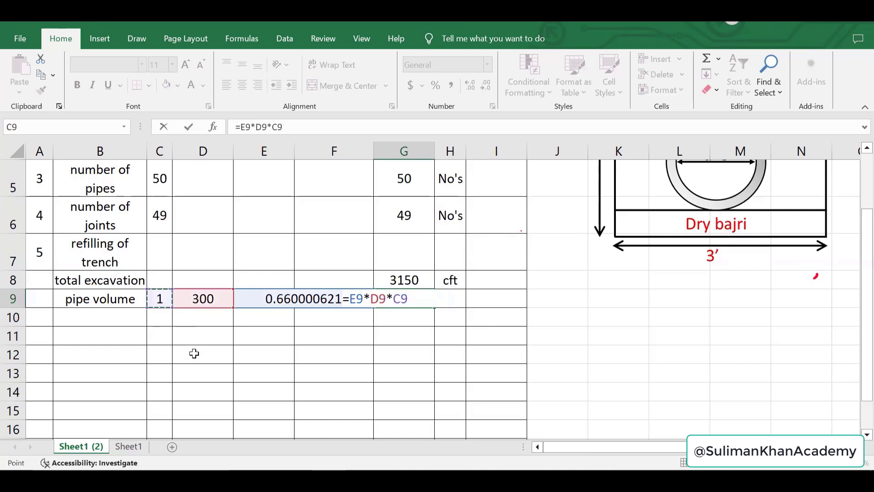
pyautogui.press('Return')
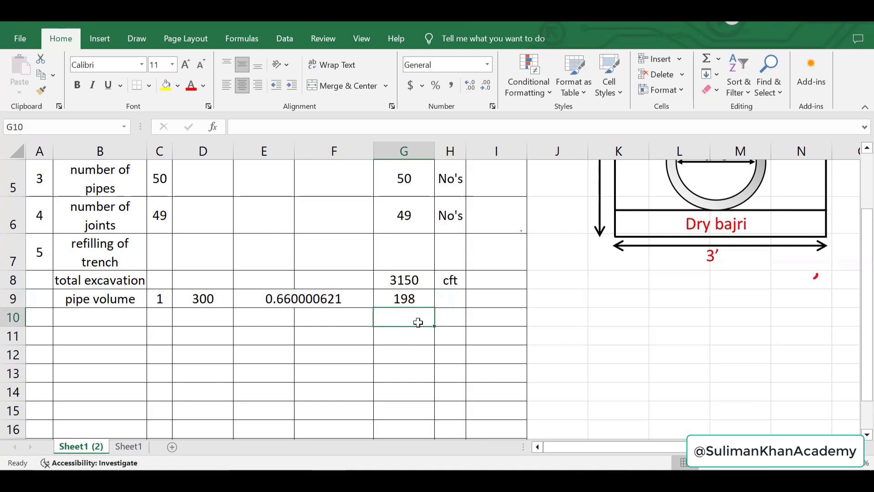
pyautogui.click(409, 299)
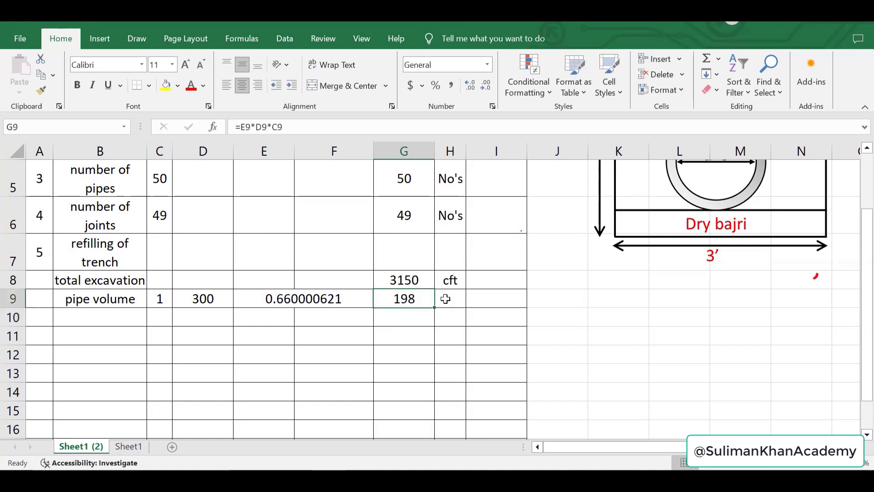
pyautogui.click(445, 299)
pyautogui.write('cft')
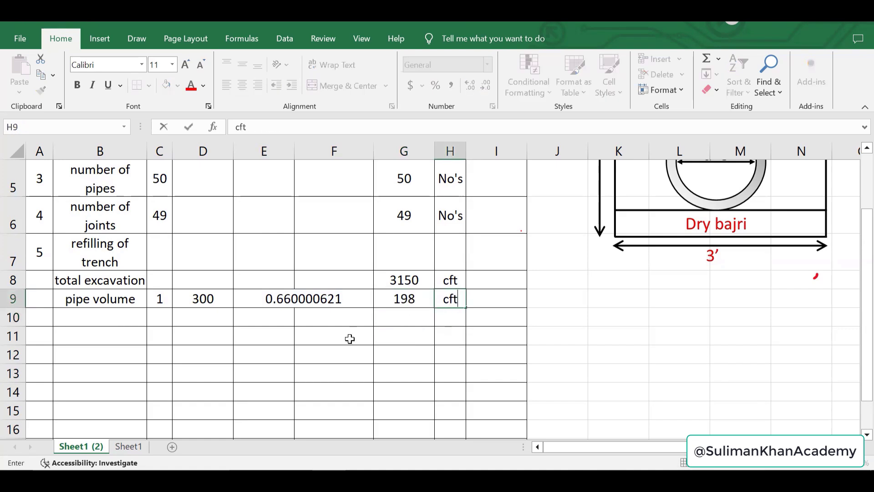
# Step: Enter the description net refilling of trench in B10 and wrap its text
pyautogui.click(115, 319)
pyautogui.write('net ')
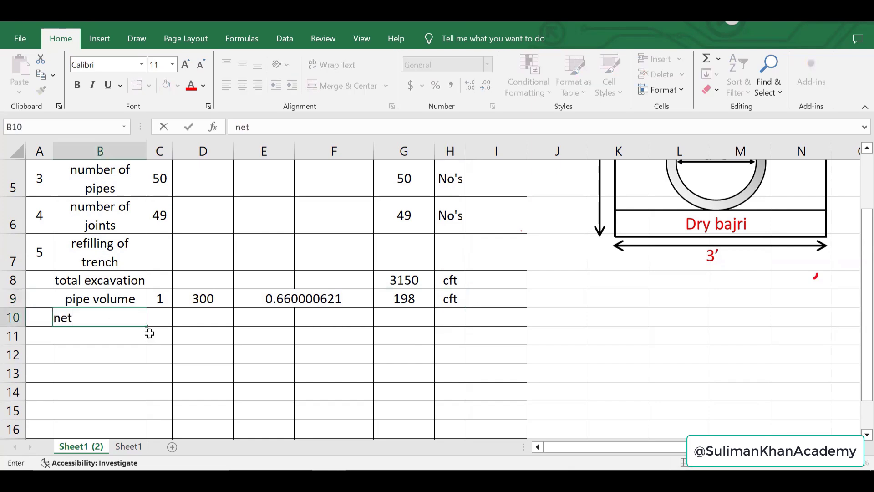
pyautogui.write('refilli')
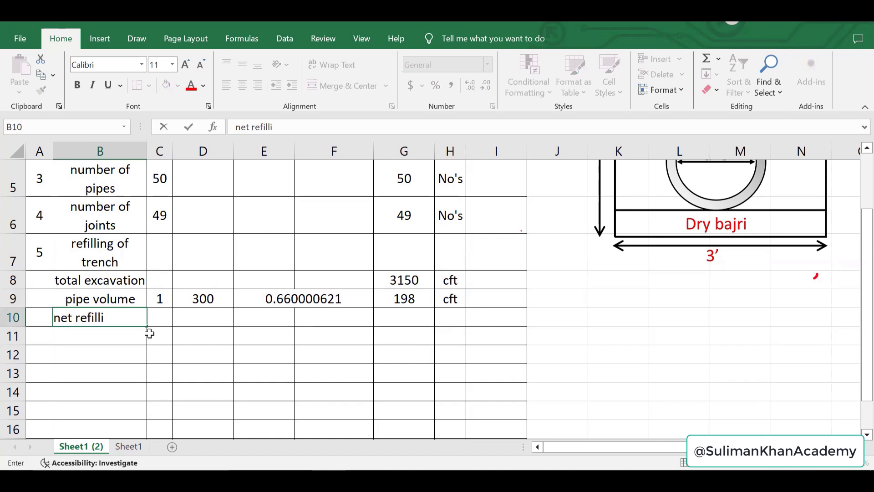
pyautogui.write('ng of trench')
pyautogui.hotkey('ctrl', 'Return')
pyautogui.click(332, 64)
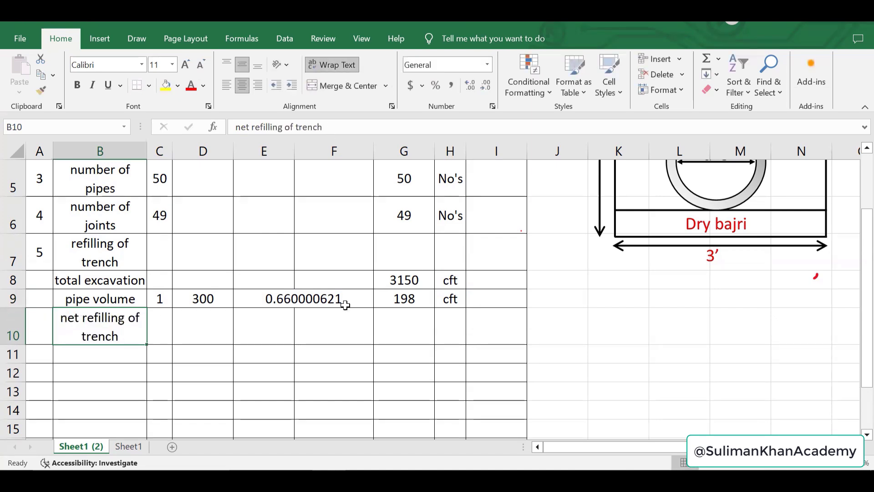
# Step: Calculate the net refilling quantity in G10 by subtracting the pipe volume from the total excavation with =G8-G9
pyautogui.click(406, 323)
pyautogui.write('=')
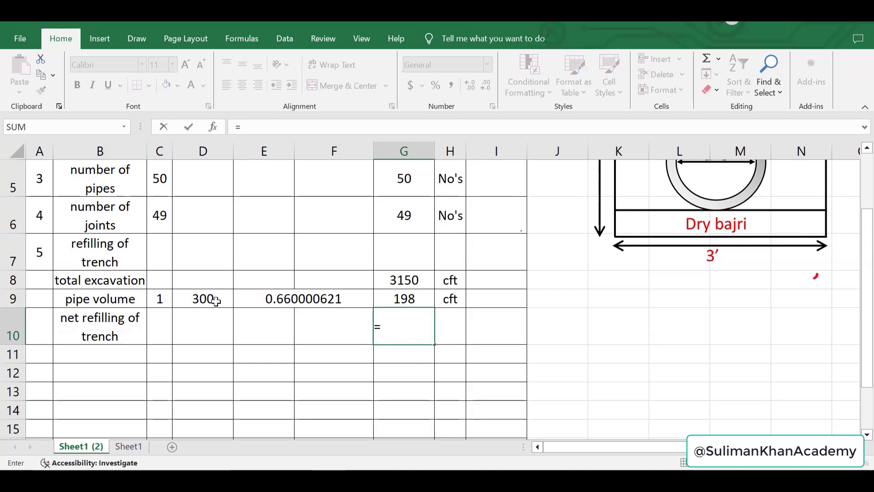
pyautogui.click(400, 280)
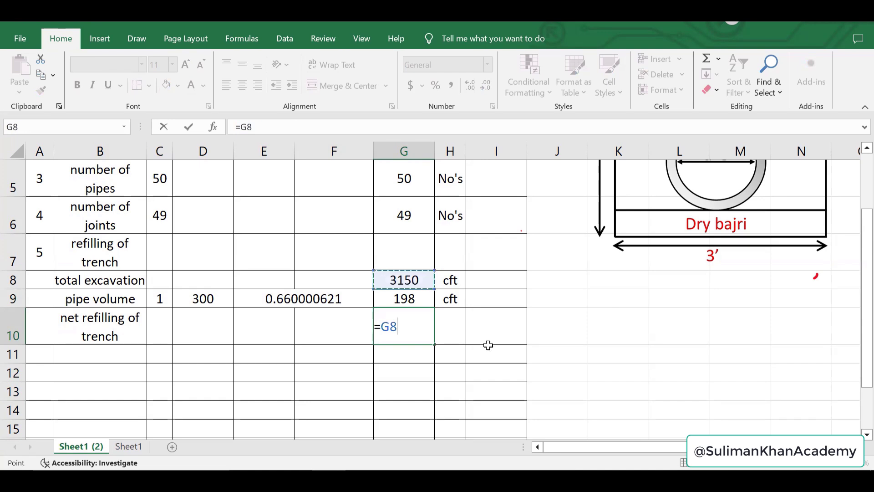
pyautogui.write('-')
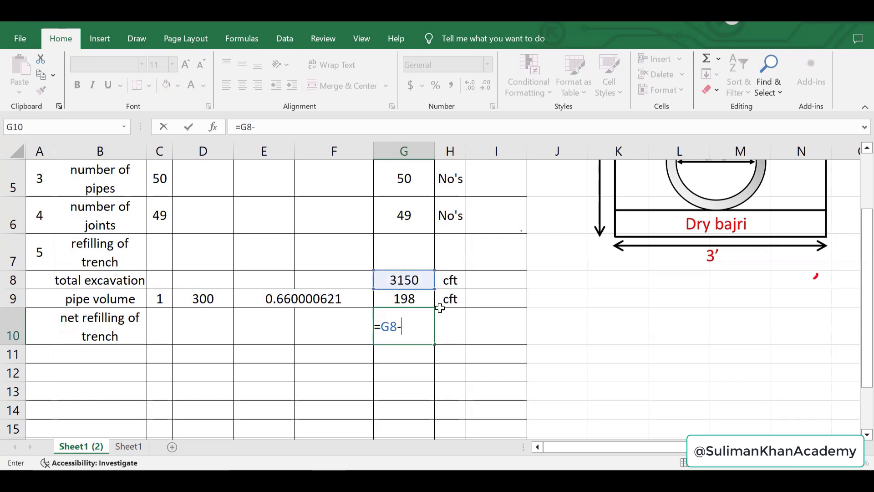
pyautogui.click(402, 301)
pyautogui.press('Return')
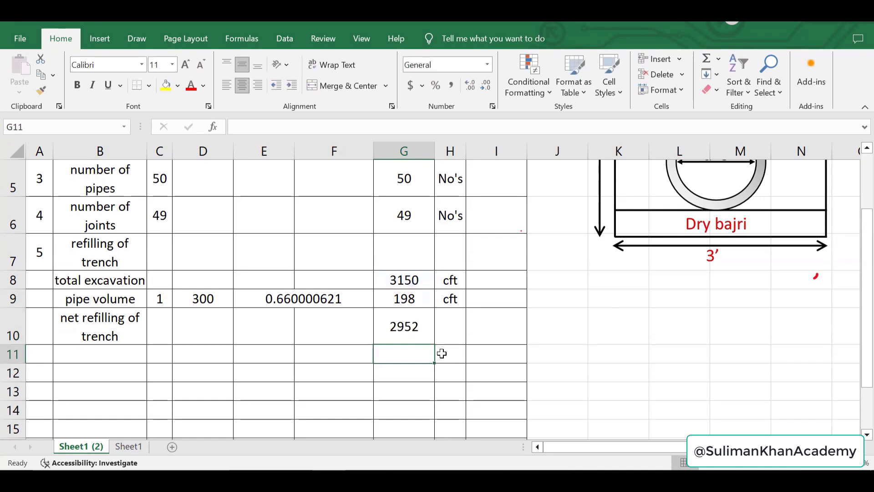
pyautogui.click(410, 327)
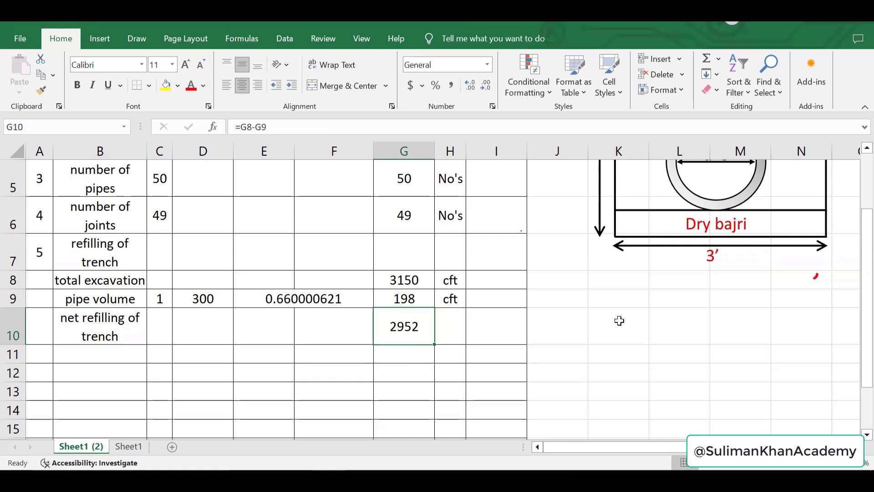
# Step: Change the net refilling formula in G10 to =G8-G9-G4 so the dry bajri quantity is also deducted
pyautogui.scroll(2, 619, 319)
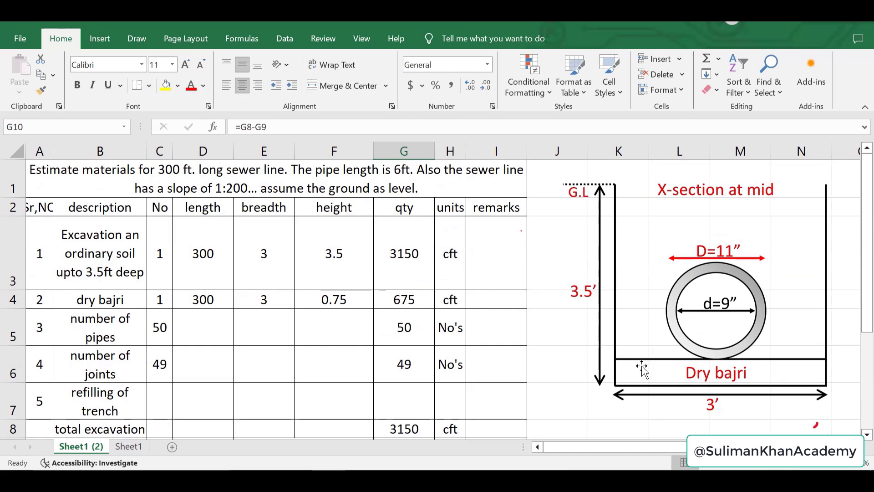
pyautogui.scroll(-2, 460, 306)
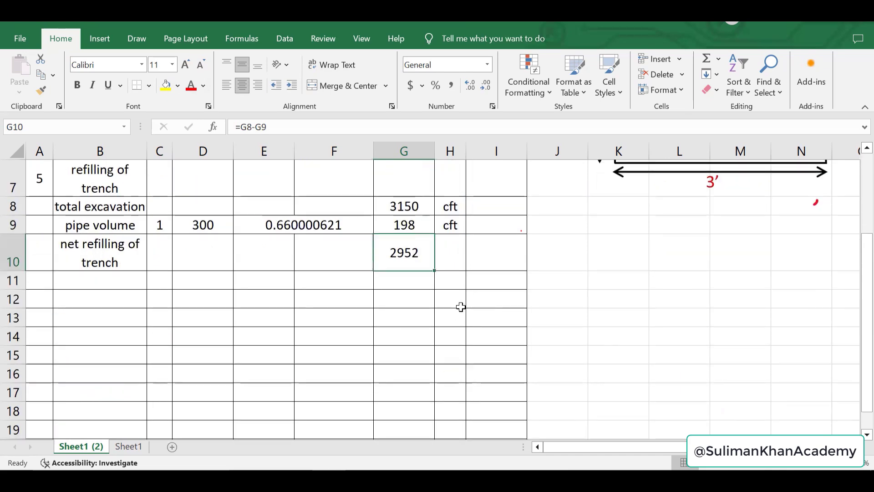
pyautogui.scroll(1, 410, 315)
pyautogui.doubleClick(407, 341)
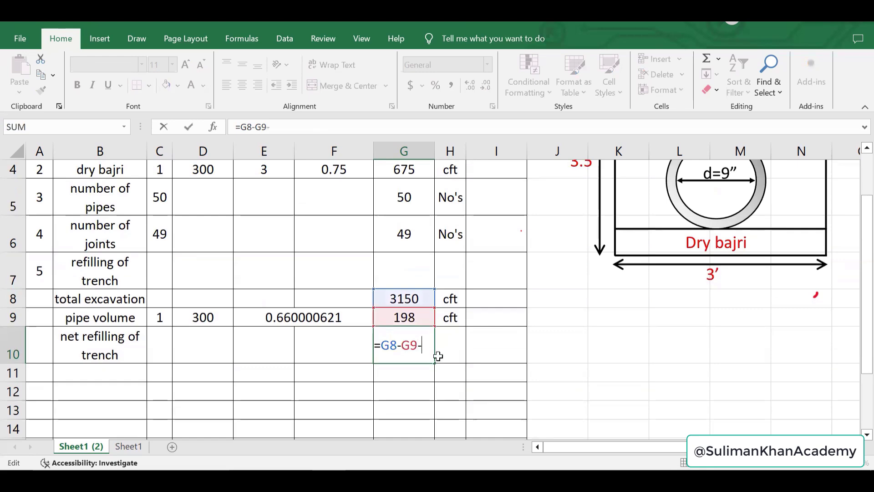
pyautogui.write('-')
pyautogui.scroll(1, 128, 255)
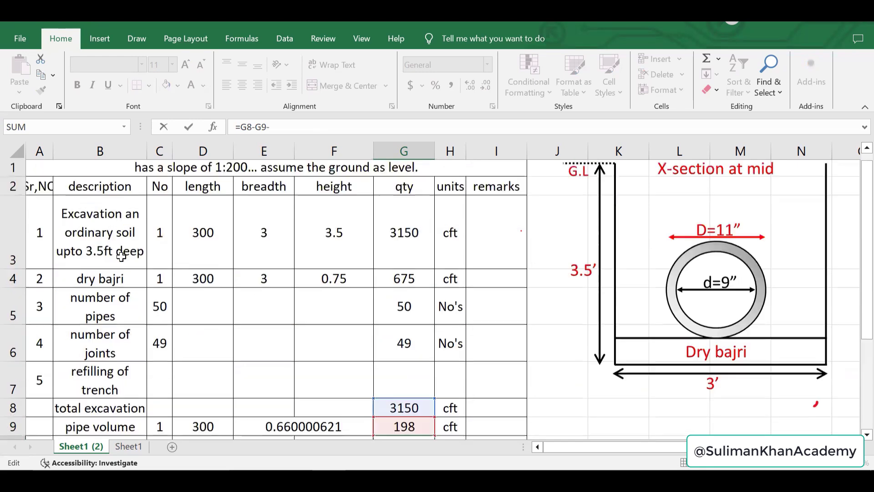
pyautogui.click(401, 301)
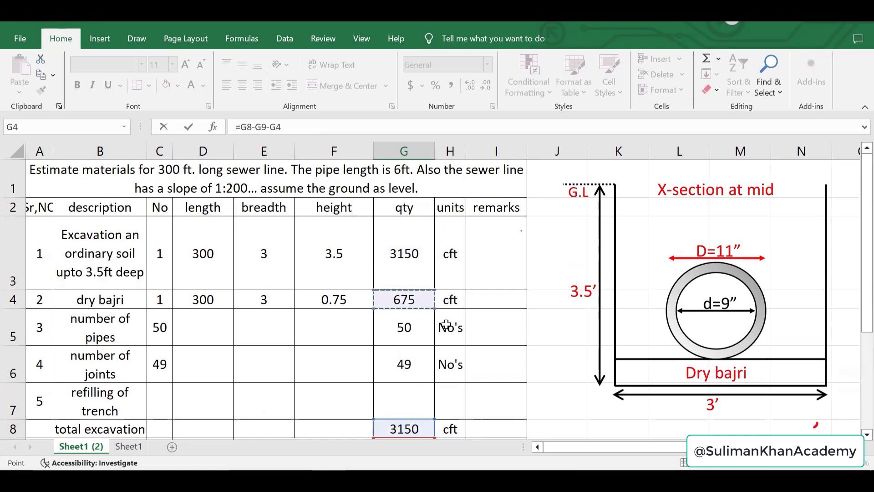
pyautogui.scroll(-2, 465, 330)
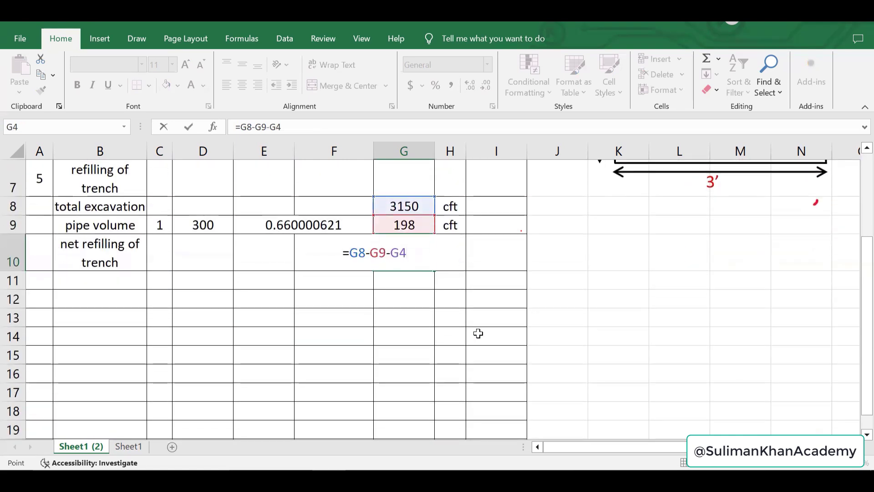
pyautogui.press('Return')
pyautogui.click(410, 257)
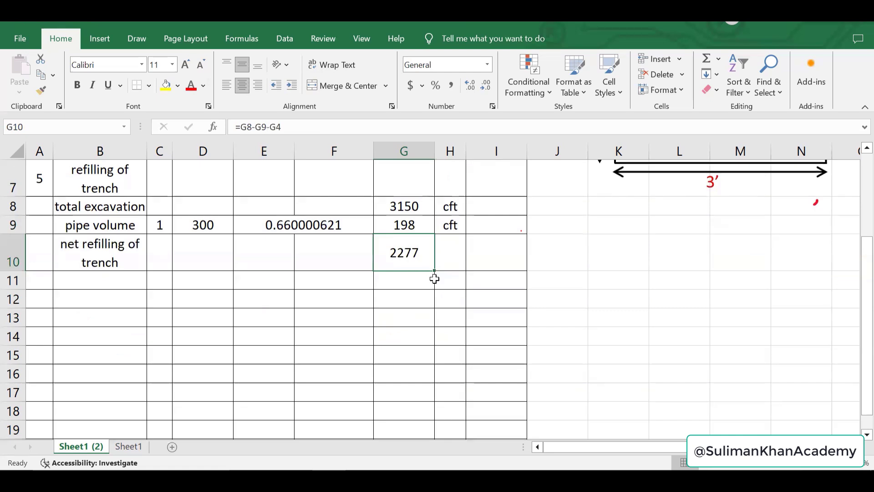
# Step: Enter cft as the unit of the net refilling of trench in H10
pyautogui.click(449, 246)
pyautogui.write('cft')
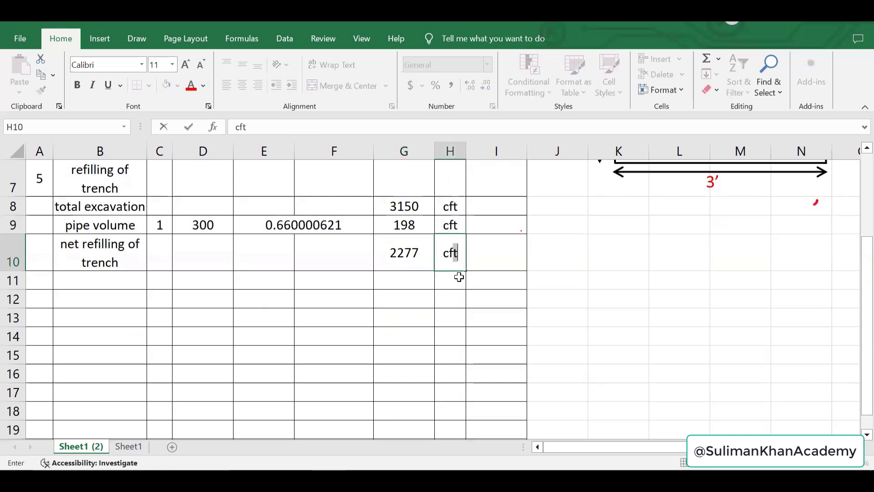
pyautogui.click(507, 298)
pyautogui.scroll(-1, 365, 336)
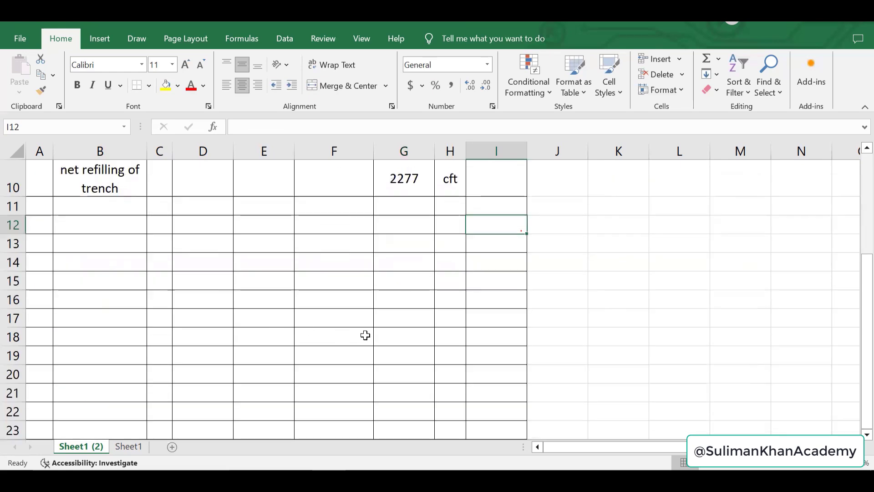
pyautogui.scroll(3, 365, 336)
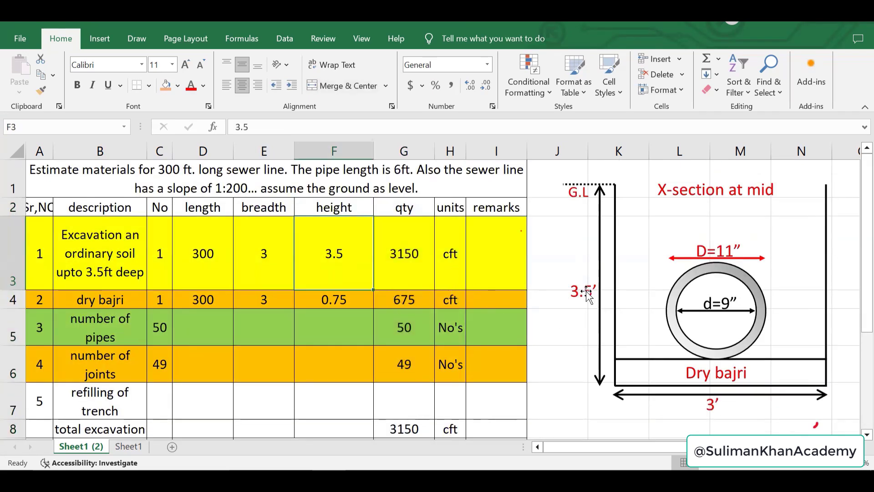
pyautogui.moveTo(582, 231)
pyautogui.mouseDown()
pyautogui.moveTo(569, 314)
pyautogui.moveTo(585, 231)
pyautogui.mouseUp()
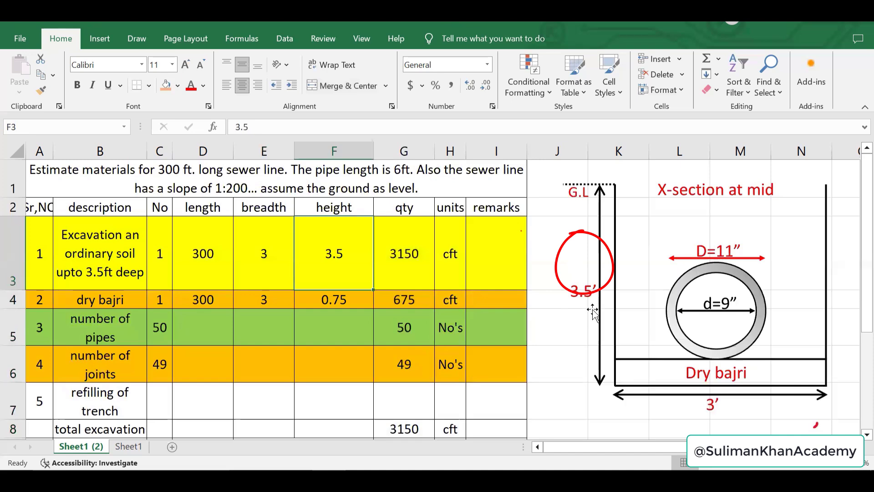
pyautogui.hotkey('ctrl', 'z')
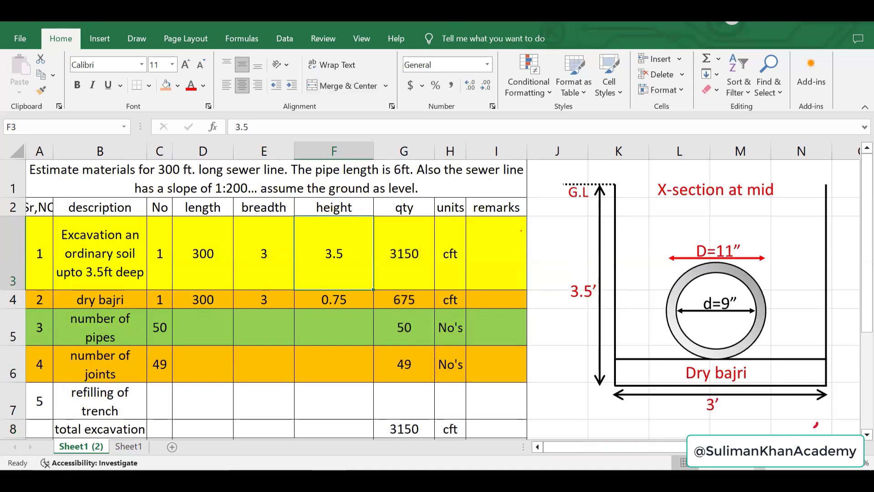
# Step: Sketch a long sloping trench as a 3D box in red ink on the empty cells below the cross-section diagram
pyautogui.scroll(-4, 705, 347)
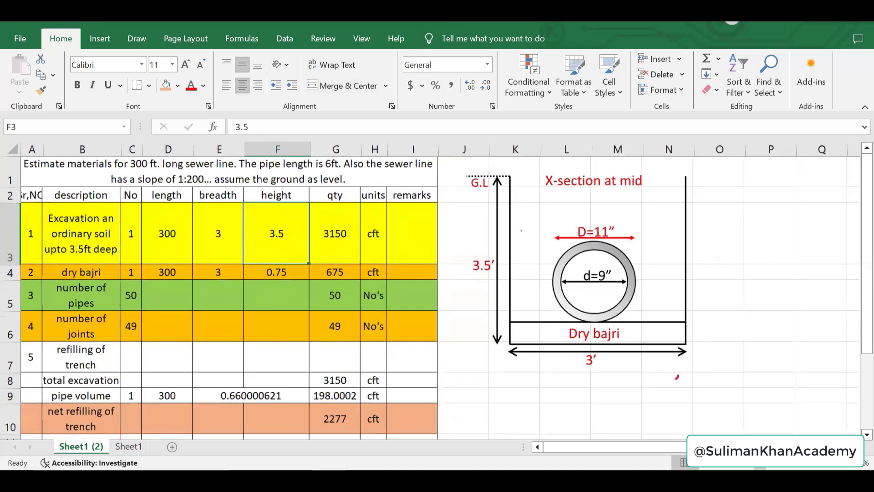
pyautogui.scroll(-2, 697, 353)
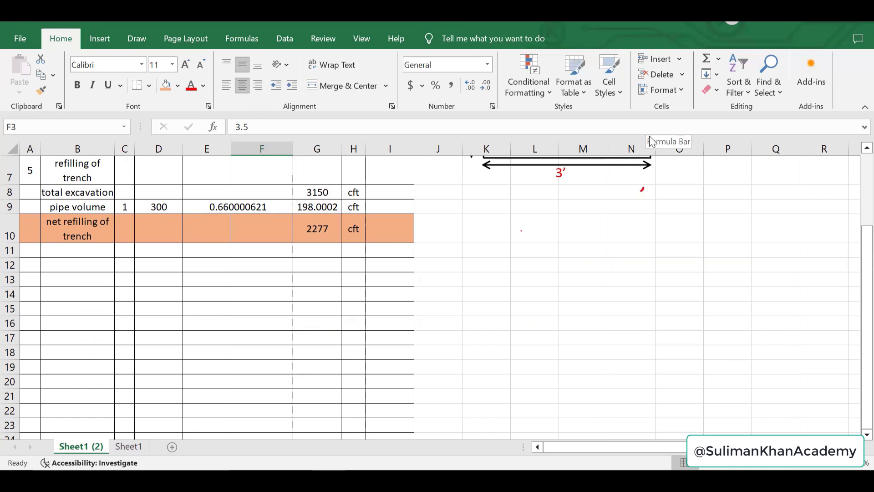
pyautogui.click(136, 39)
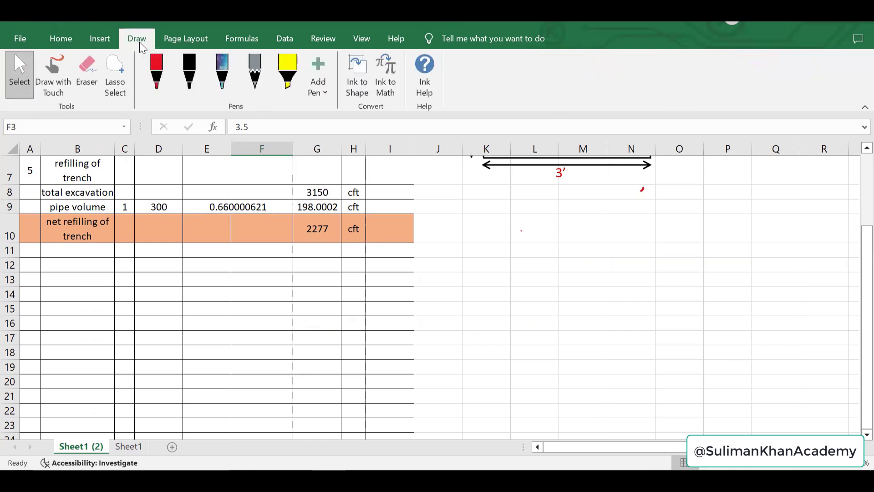
pyautogui.click(156, 77)
pyautogui.moveTo(477, 299)
pyautogui.mouseDown()
pyautogui.moveTo(547, 382)
pyautogui.moveTo(568, 334)
pyautogui.moveTo(561, 298)
pyautogui.moveTo(753, 199)
pyautogui.mouseUp()
pyautogui.moveTo(496, 290)
pyautogui.mouseDown()
pyautogui.moveTo(685, 187)
pyautogui.moveTo(760, 196)
pyautogui.moveTo(779, 277)
pyautogui.mouseUp()
pyautogui.moveTo(577, 379); pyautogui.dragTo(779, 276)
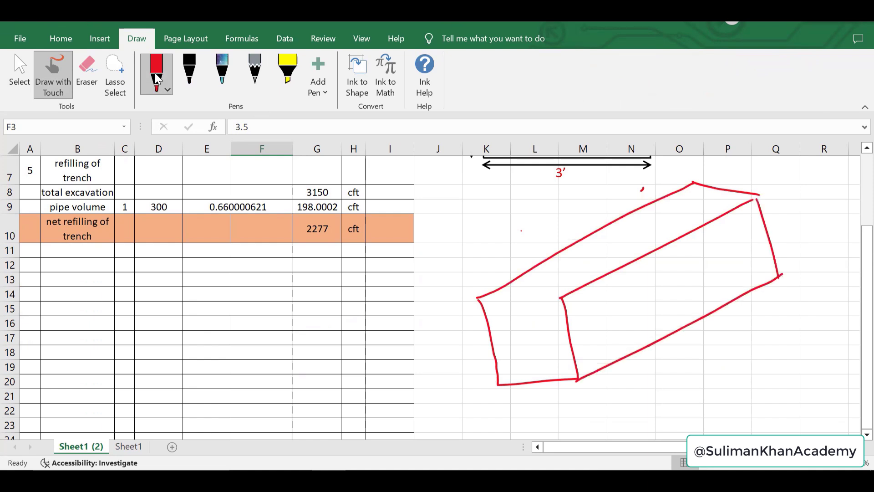
pyautogui.moveTo(481, 301); pyautogui.dragTo(563, 296)
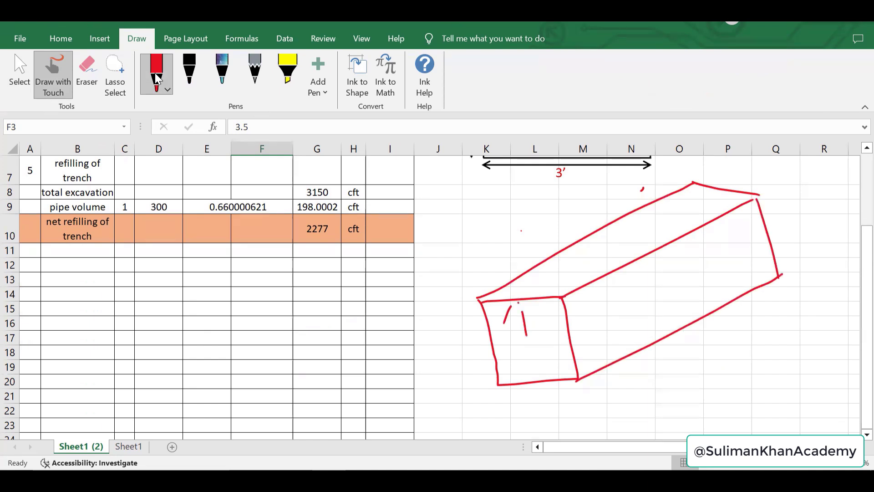
# Step: Mark the near end of the sketched trench with a vertical depth arrow labelled 3 and label the far end 2'
pyautogui.moveTo(527, 335); pyautogui.dragTo(535, 373)
pyautogui.moveTo(540, 360); pyautogui.dragTo(540, 371)
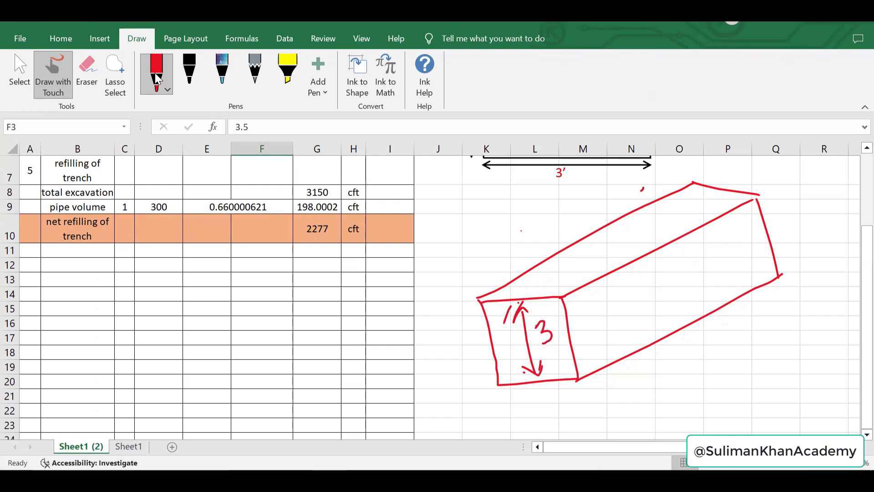
pyautogui.moveTo(792, 211)
pyautogui.mouseDown()
pyautogui.moveTo(781, 237)
pyautogui.moveTo(790, 237)
pyautogui.mouseUp()
pyautogui.moveTo(789, 187); pyautogui.dragTo(788, 198)
pyautogui.moveTo(781, 238); pyautogui.dragTo(794, 230)
# Step: Draw a double-headed depth arrow across the long side of the sketched trench at mid-length
pyautogui.moveTo(652, 256); pyautogui.dragTo(677, 328)
pyautogui.moveTo(681, 311); pyautogui.dragTo(677, 328)
pyautogui.moveTo(647, 270); pyautogui.dragTo(660, 265)
# Step: Handwrite the average depth calculation (3+2)/2 = 2.5' in red ink beside the trench sketch
pyautogui.moveTo(686, 342)
pyautogui.mouseDown()
pyautogui.moveTo(705, 354)
pyautogui.moveTo(707, 373)
pyautogui.moveTo(743, 332)
pyautogui.mouseUp()
pyautogui.moveTo(731, 326); pyautogui.dragTo(742, 353)
pyautogui.moveTo(750, 315)
pyautogui.mouseDown()
pyautogui.moveTo(767, 326)
pyautogui.moveTo(779, 315)
pyautogui.moveTo(725, 384)
pyautogui.moveTo(784, 381)
pyautogui.mouseUp()
pyautogui.moveTo(795, 314); pyautogui.dragTo(803, 304)
pyautogui.moveTo(798, 322); pyautogui.dragTo(809, 315)
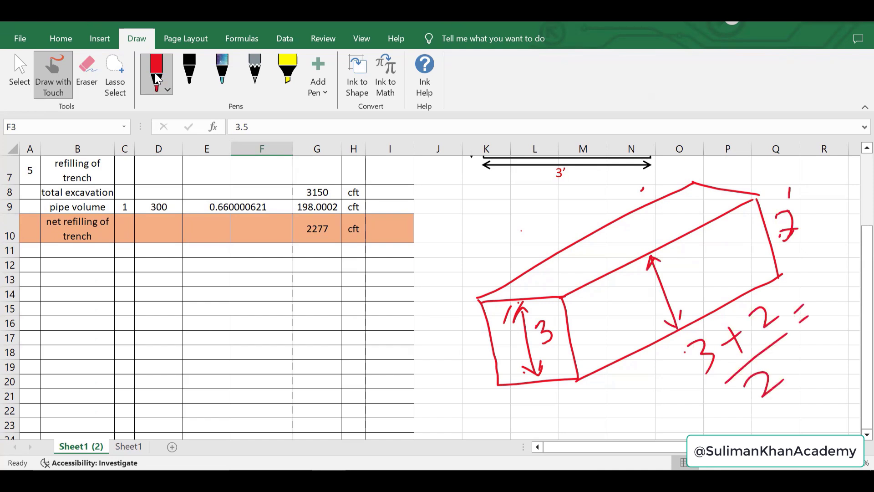
pyautogui.moveTo(805, 277)
pyautogui.mouseDown()
pyautogui.moveTo(824, 287)
pyautogui.moveTo(843, 273)
pyautogui.mouseUp()
pyautogui.moveTo(846, 286); pyautogui.dragTo(852, 283)
pyautogui.moveTo(833, 258); pyautogui.dragTo(843, 258)
pyautogui.moveTo(840, 228); pyautogui.dragTo(846, 259)
pyautogui.moveTo(833, 263); pyautogui.dragTo(836, 272)
pyautogui.moveTo(843, 292); pyautogui.dragTo(850, 282)
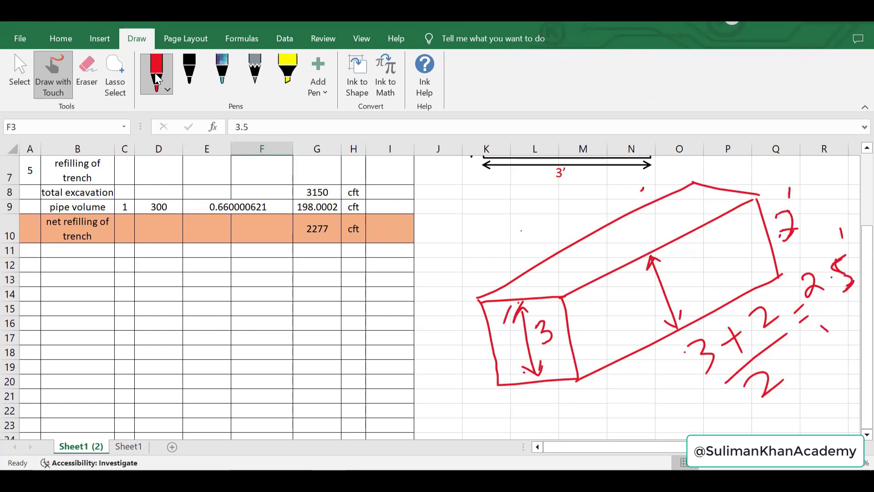
# Step: Circle the 3.5' depth dimension on the cross-section diagram in red ink
pyautogui.hotkey('ctrl', 'Home')
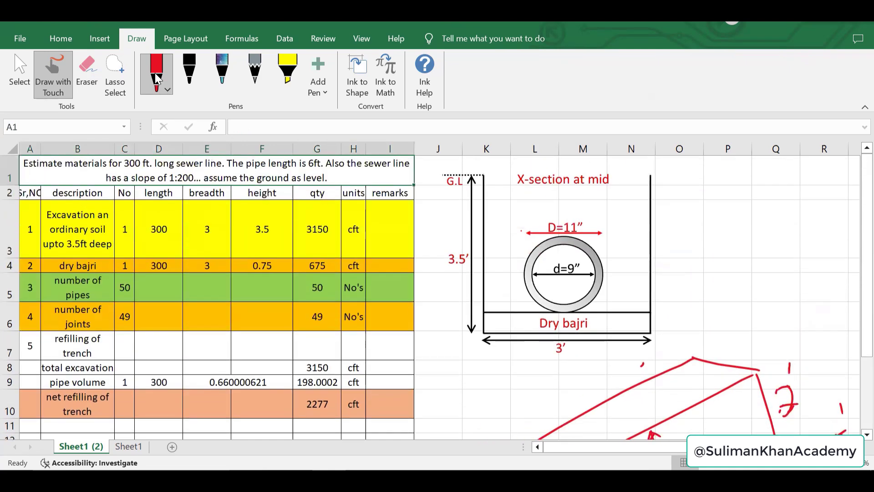
pyautogui.moveTo(467, 236)
pyautogui.mouseDown()
pyautogui.moveTo(474, 284)
pyautogui.moveTo(476, 237)
pyautogui.mouseUp()
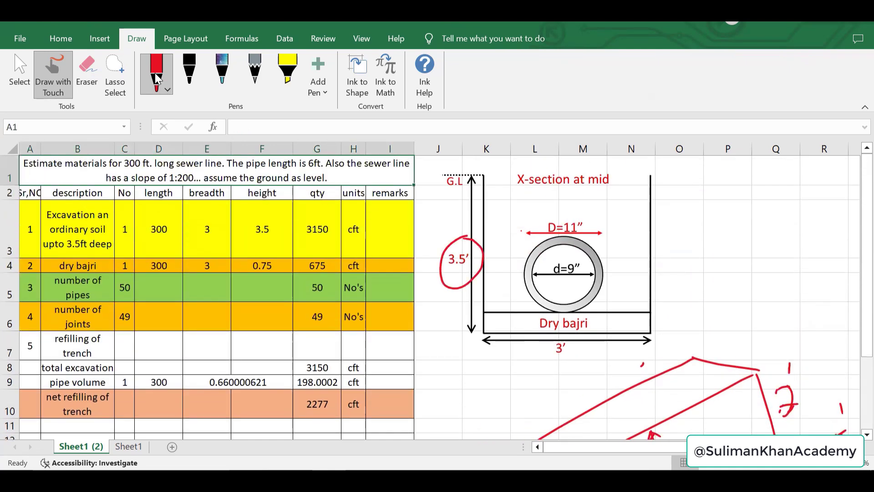